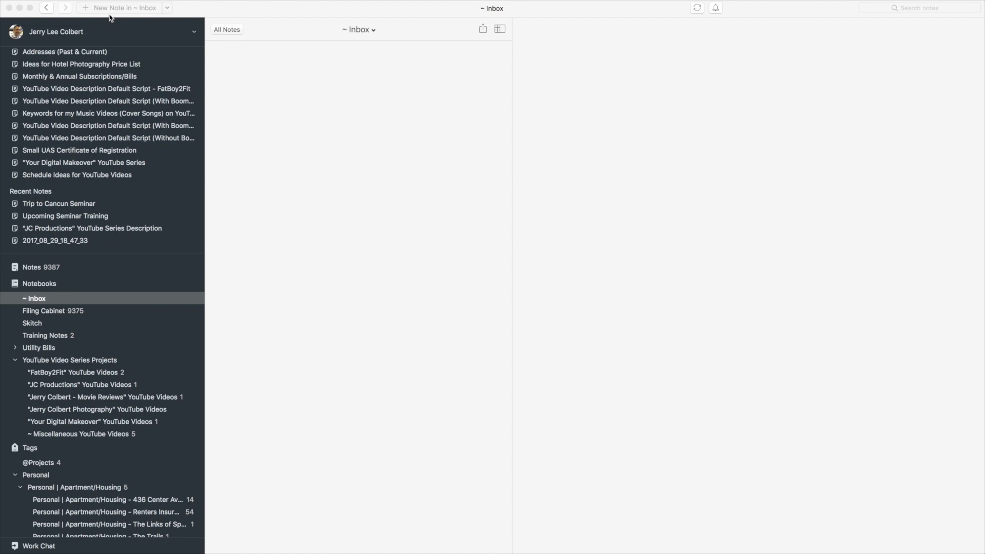
# - Look through the sidebar's shortcuts, recent notes, notebooks and tags
pyautogui.scroll(10, 66, 119)
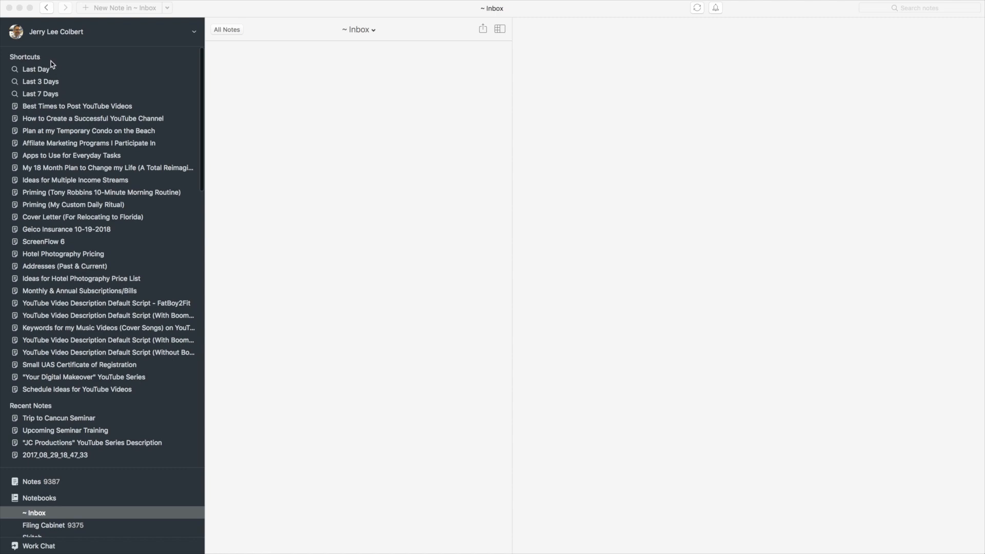
pyautogui.scroll(-12, 82, 186)
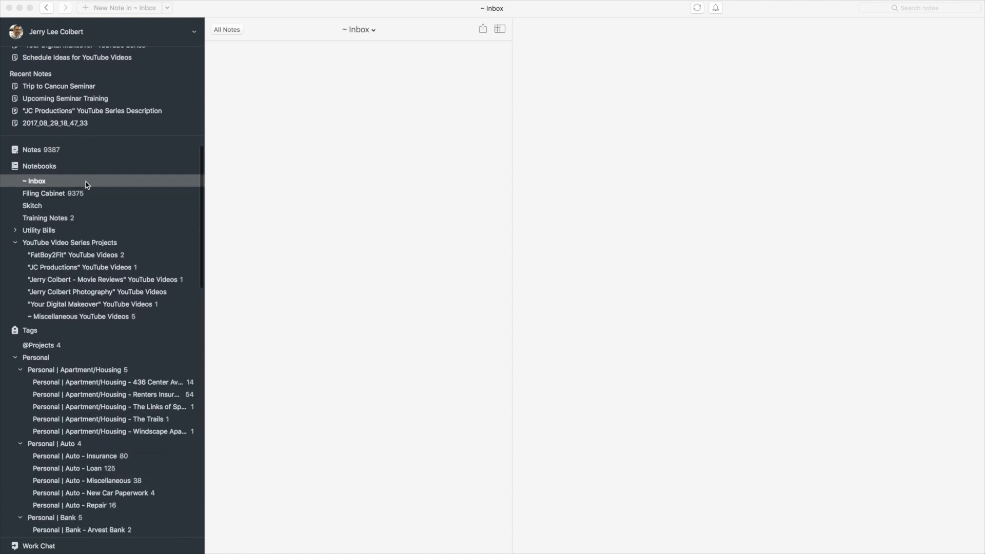
pyautogui.scroll(5, 85, 182)
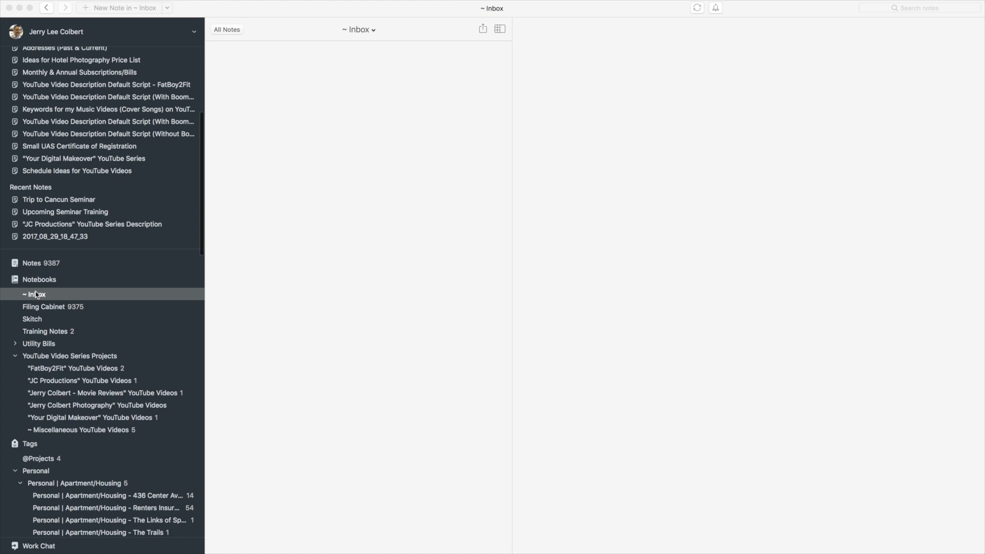
pyautogui.scroll(-8, 66, 340)
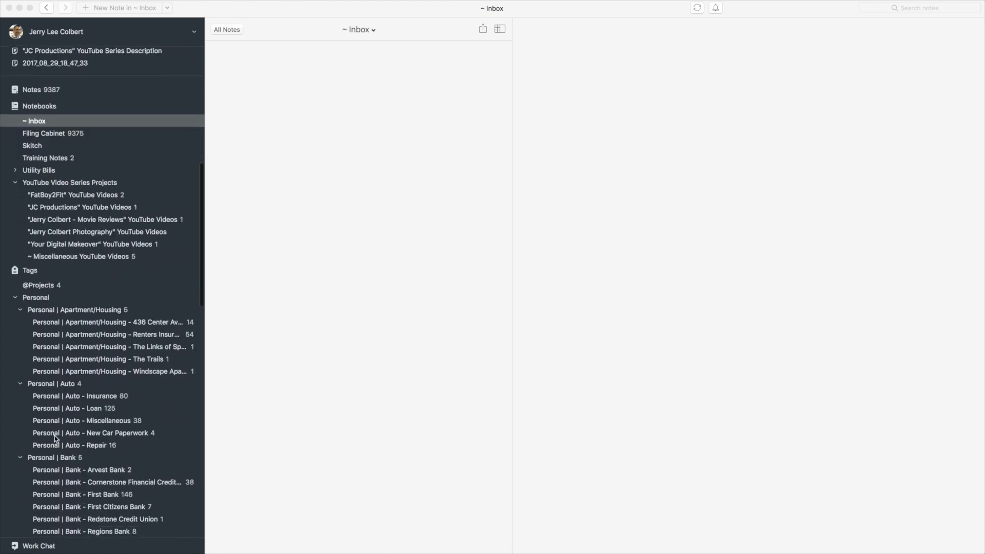
pyautogui.scroll(10, 76, 426)
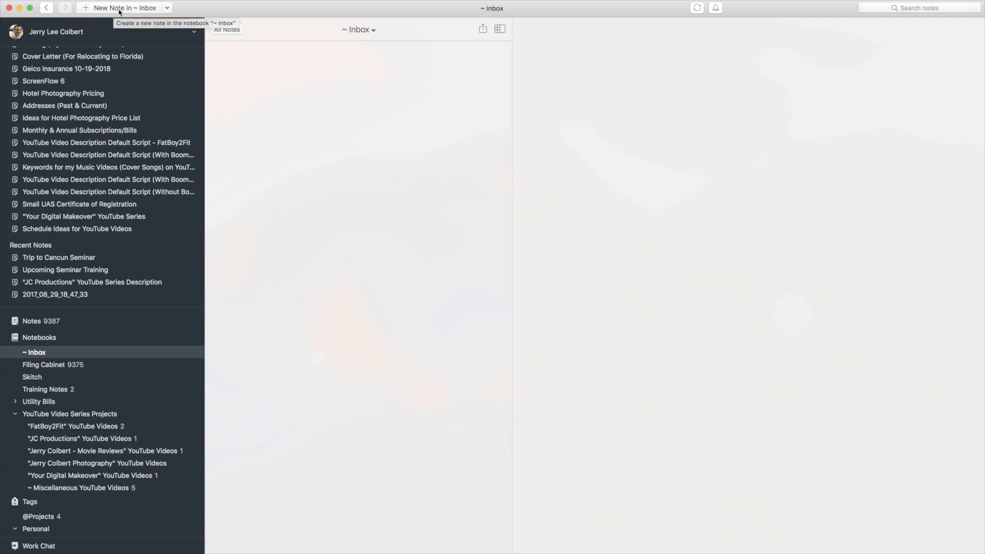
# - Create a new note in the ~ Inbox notebook
pyautogui.click(167, 8)
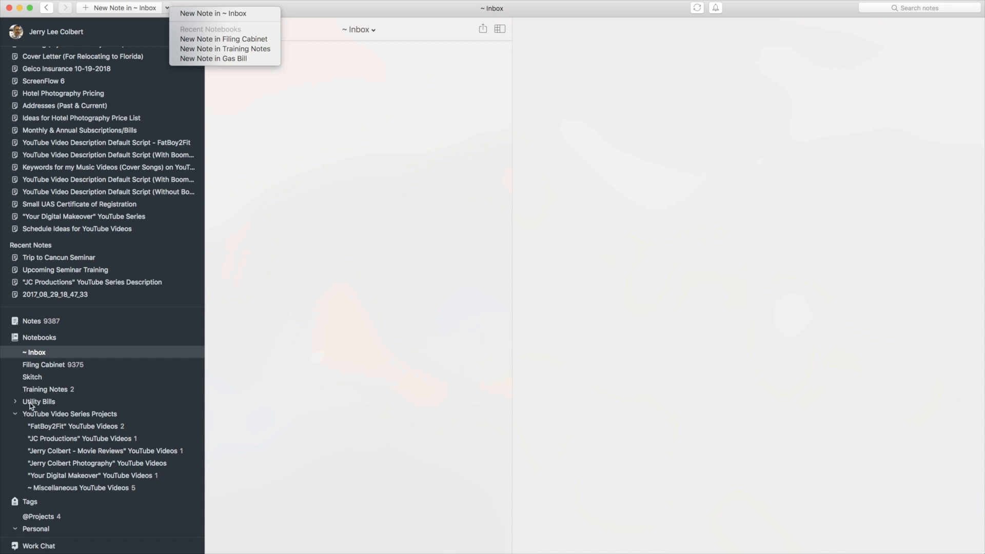
pyautogui.click(312, 8)
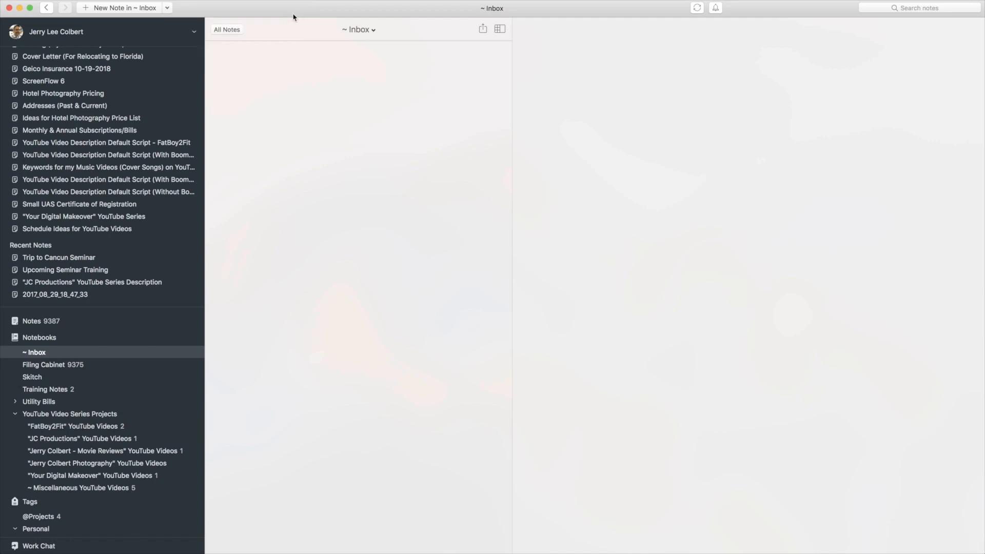
pyautogui.click(112, 8)
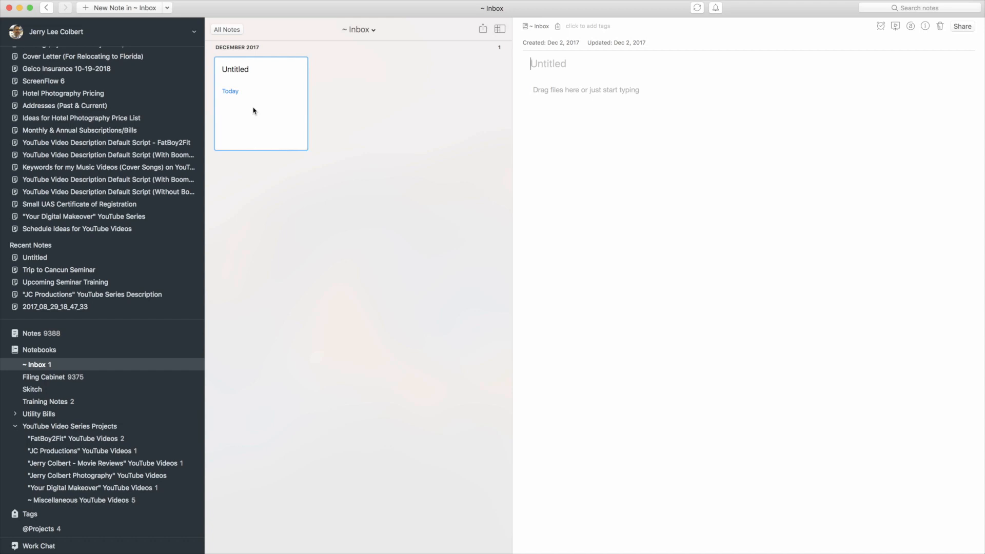
# - Preview the note list in Expanded Card, Snippet, Side List and Top List views, and return it to Card View
pyautogui.click(500, 32)
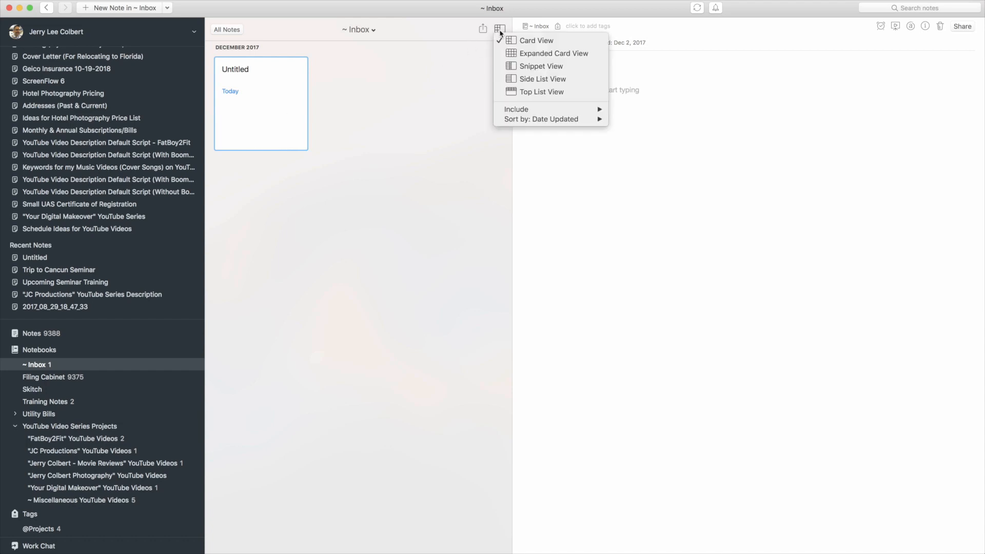
pyautogui.click(526, 54)
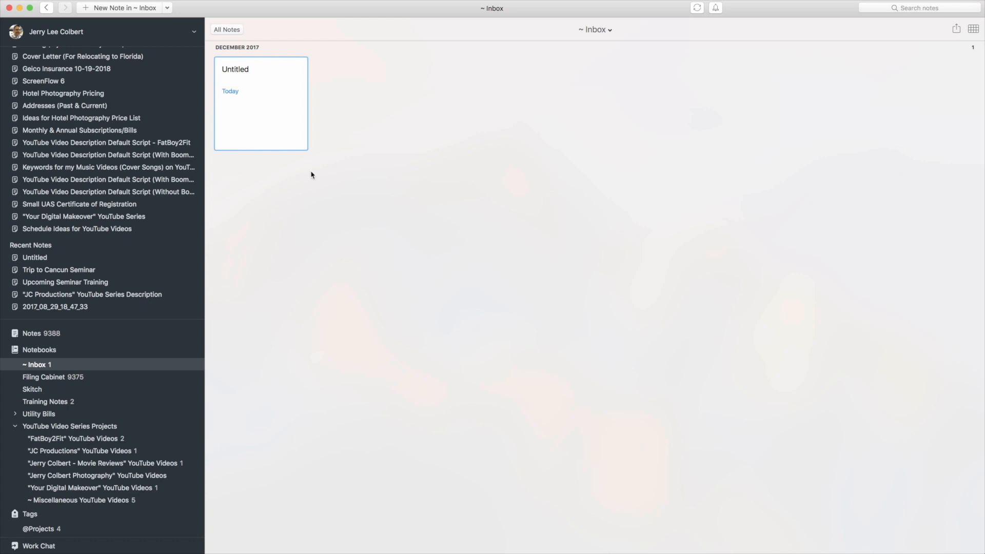
pyautogui.click(972, 29)
pyautogui.click(980, 66)
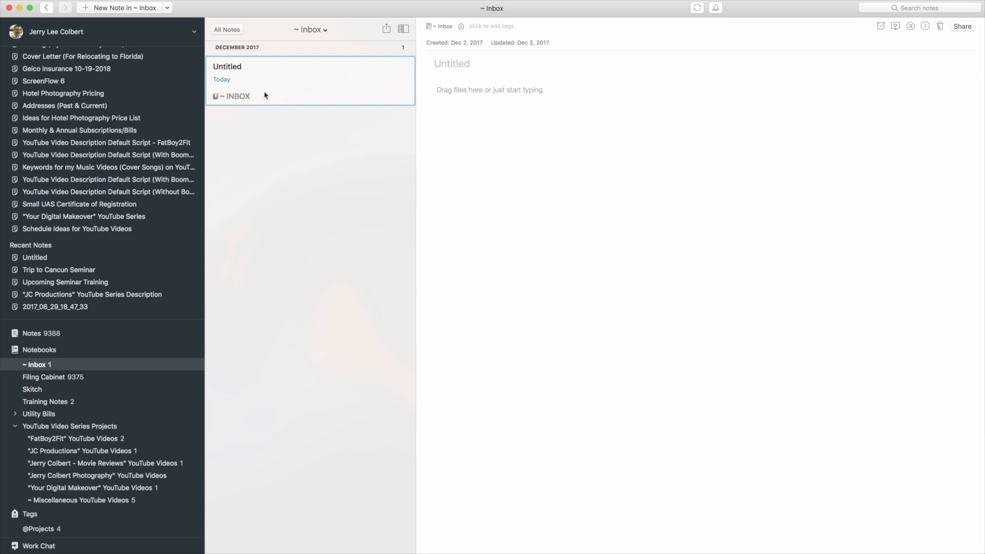
pyautogui.click(402, 30)
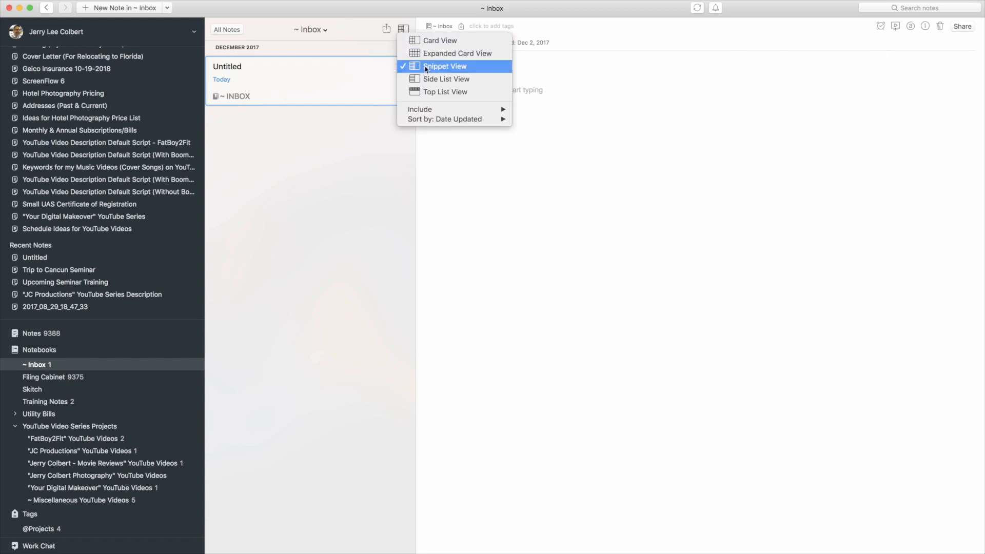
pyautogui.click(433, 79)
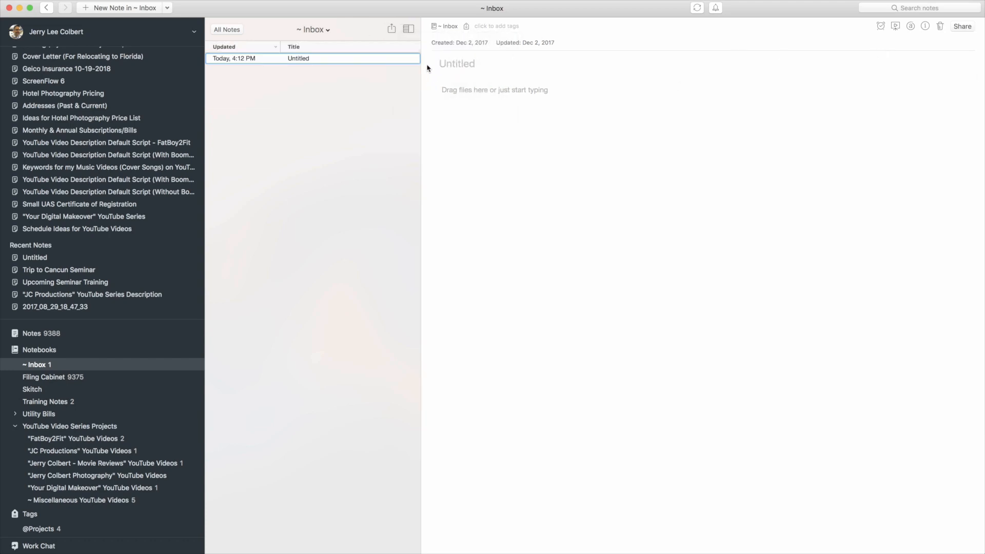
pyautogui.click(409, 31)
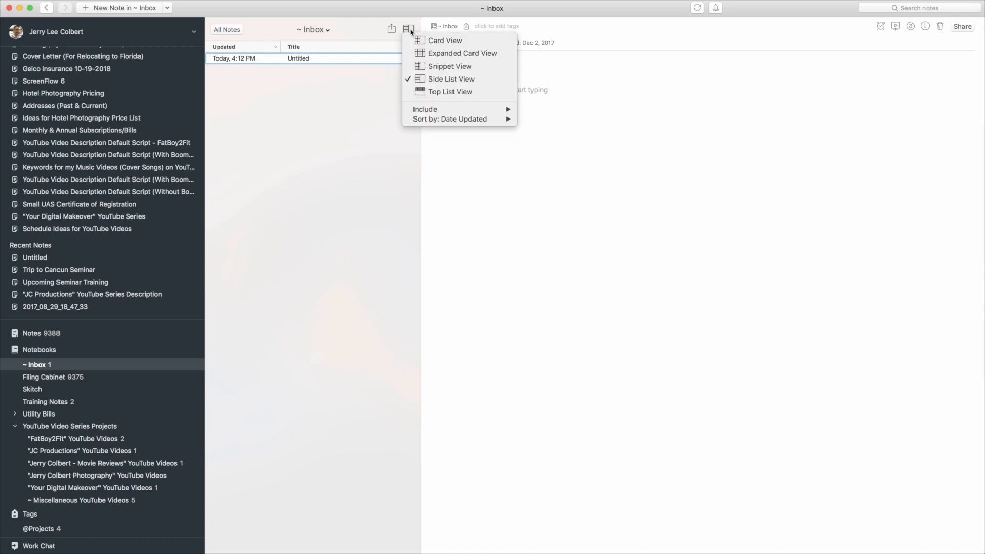
pyautogui.click(445, 92)
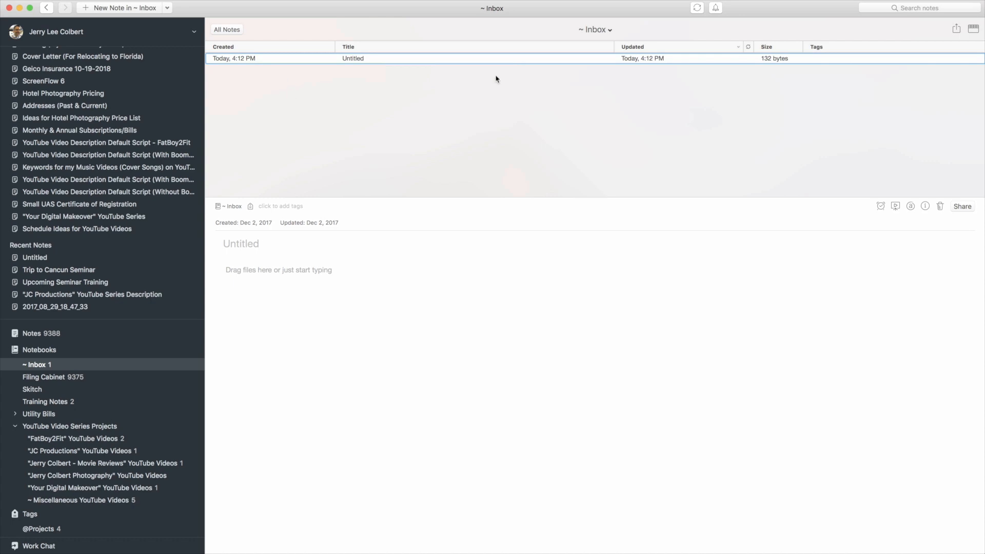
pyautogui.click(972, 28)
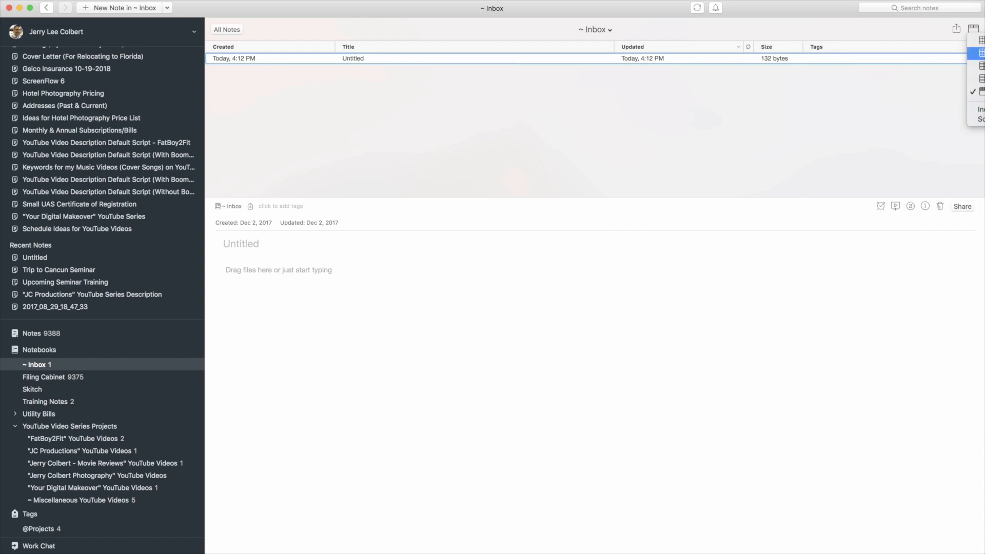
pyautogui.click(981, 40)
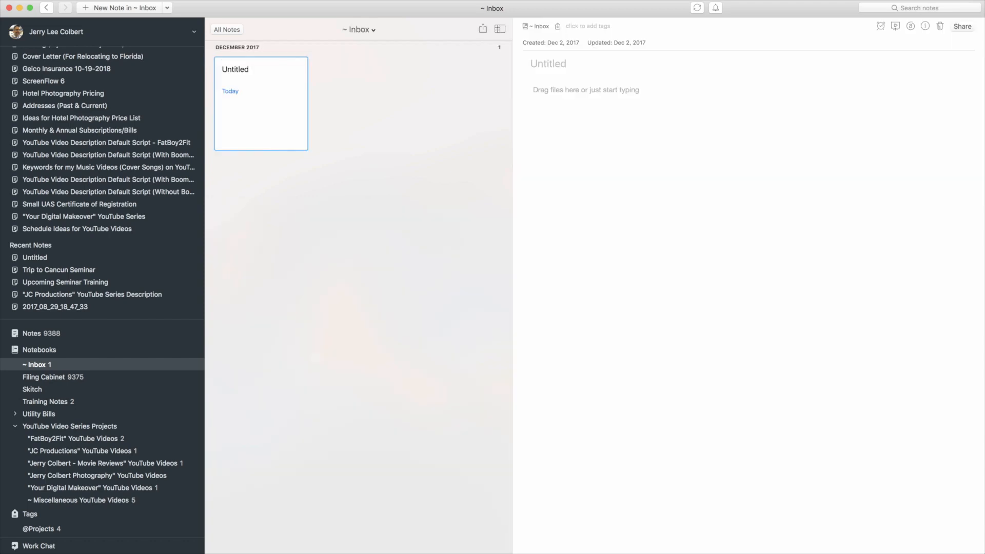
# - Title the new note "Learning new ways to utilize Evernote"
pyautogui.click(560, 66)
pyautogui.write('Learning new ways t')
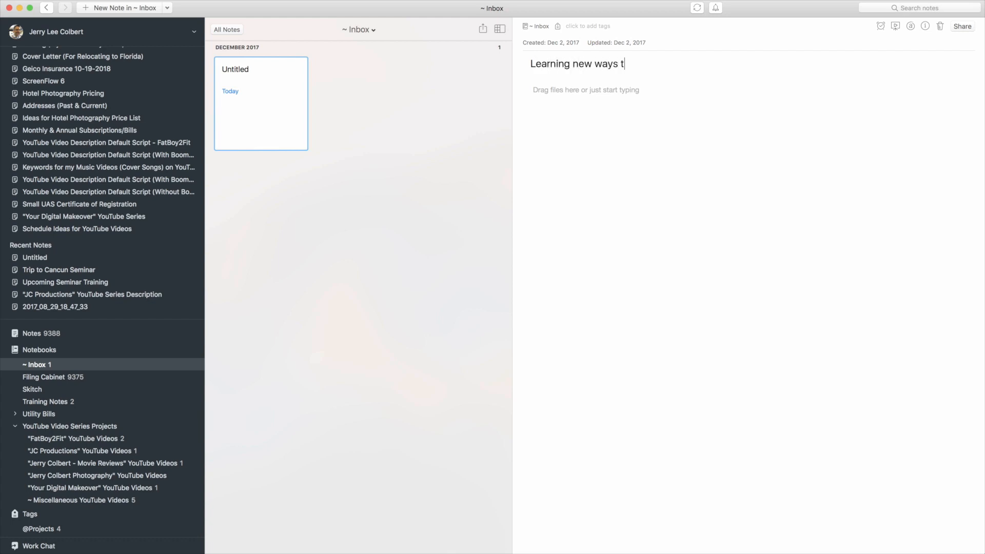
pyautogui.write('o utilize Evernote')
pyautogui.press('Return')
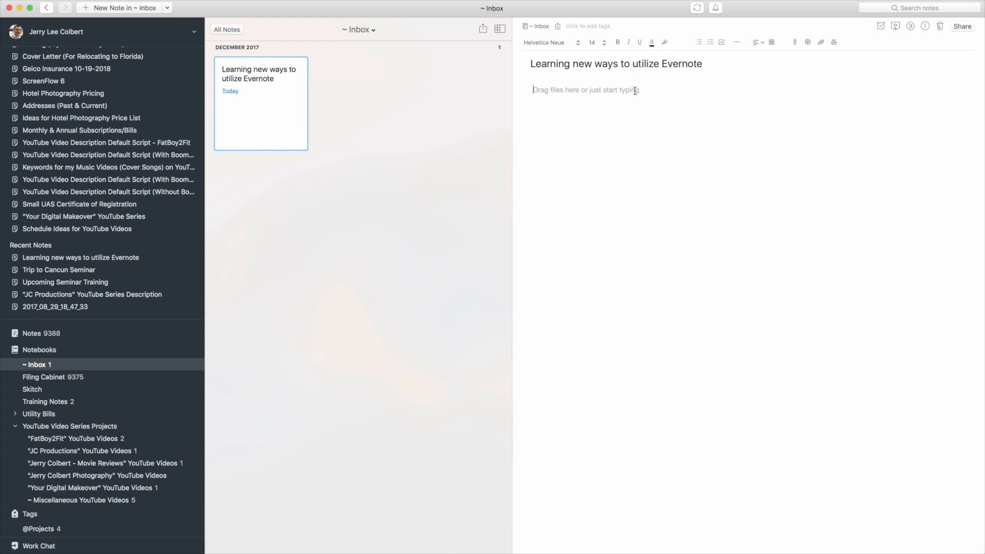
# - Write a numbered list in the note body with the items Watch YouTube, Learn from Library and Watch Ponies
pyautogui.write('1.')
pyautogui.write('Watch ')
pyautogui.write('Tut')
pyautogui.press('BackSpace')
pyautogui.press('BackSpace')
pyautogui.write('T')
pyautogui.press('BackSpace')
pyautogui.write('YouTube')
pyautogui.press('Return')
pyautogui.write('Learn ')
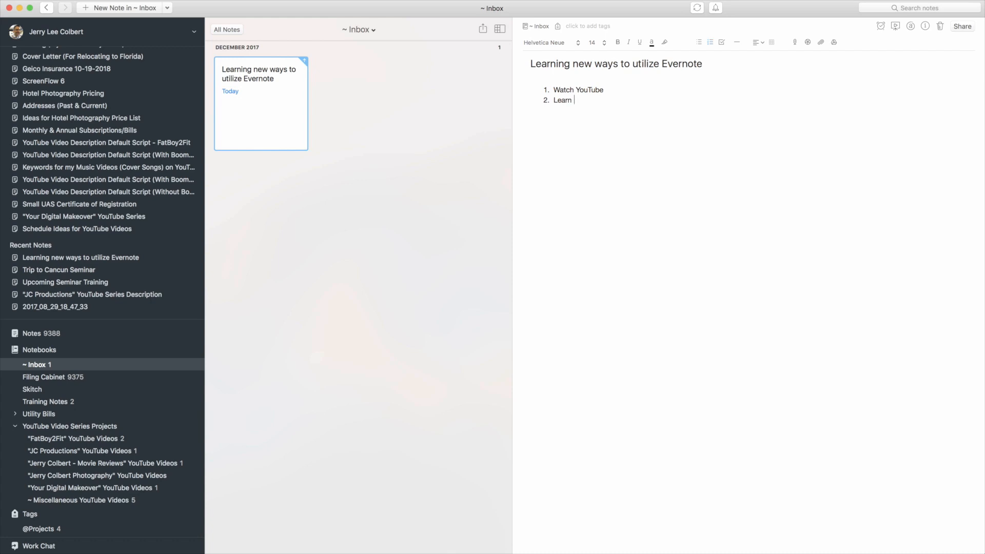
pyautogui.write('from Library')
pyautogui.press('Return')
pyautogui.write('Wtahc')
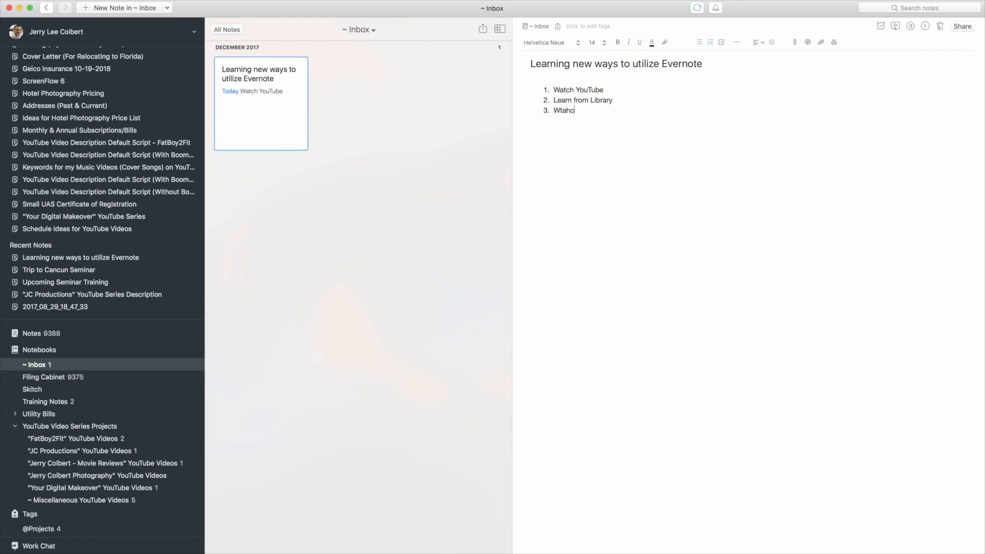
pyautogui.press('BackSpace')
pyautogui.press('BackSpace')
pyautogui.press('BackSpace')
pyautogui.press('BackSpace')
pyautogui.write('atch Ponies')
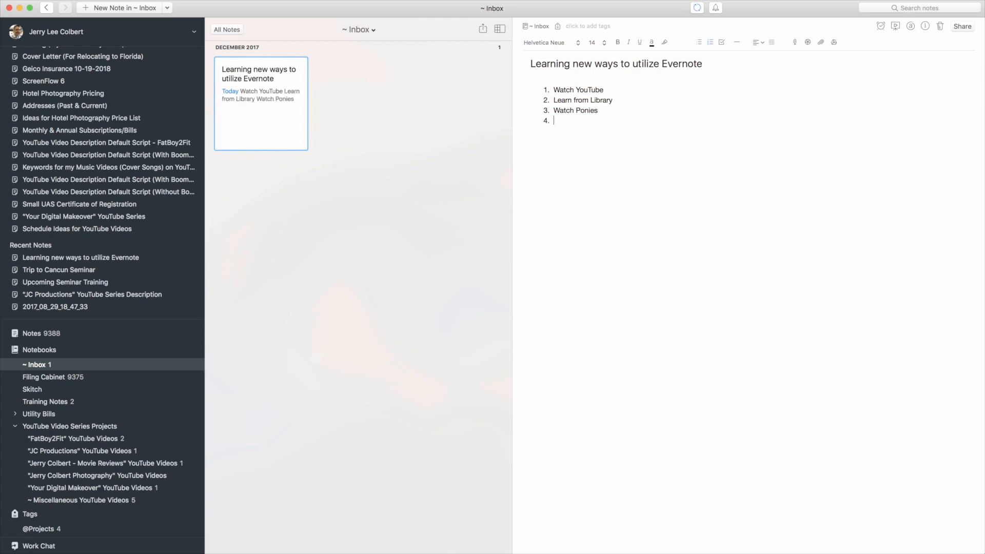
# - Add a bulleted list below the numbered list with the items Someday, Here, Now and Adios
pyautogui.press('Return')
pyautogui.write('Aba')
pyautogui.press('BackSpace')
pyautogui.write('racad')
pyautogui.press('BackSpace')
pyautogui.press('BackSpace')
pyautogui.press('BackSpace')
pyautogui.press('BackSpace')
pyautogui.press('BackSpace')
pyautogui.press('BackSpace')
pyautogui.press('BackSpace')
pyautogui.write('Someday ')
pyautogui.write('Here')
pyautogui.press('Return')
pyautogui.write('Now')
pyautogui.press('Return')
pyautogui.write('Adios')
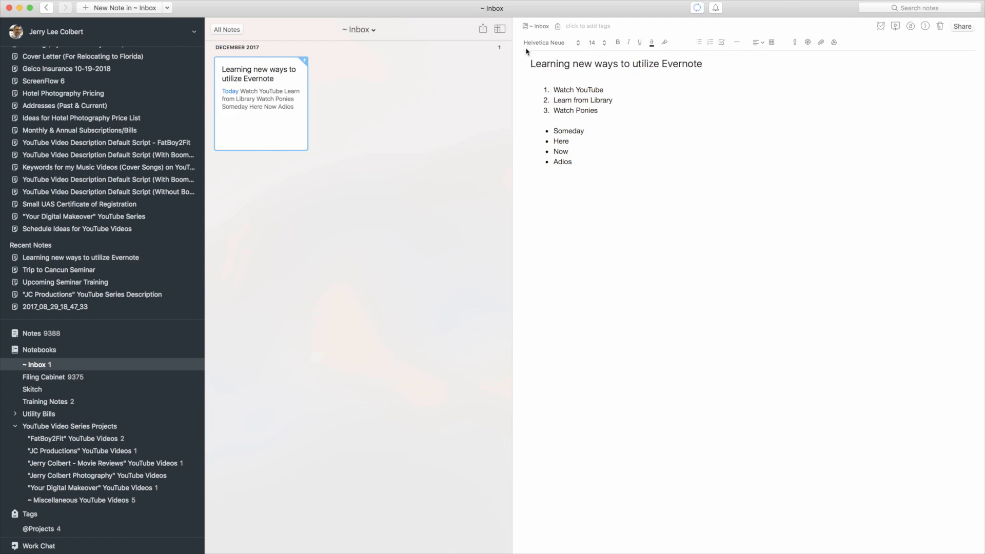
# - Add a checkbox list below the bullets with the items Milk, Water, Donuts and Dog
pyautogui.click(721, 43)
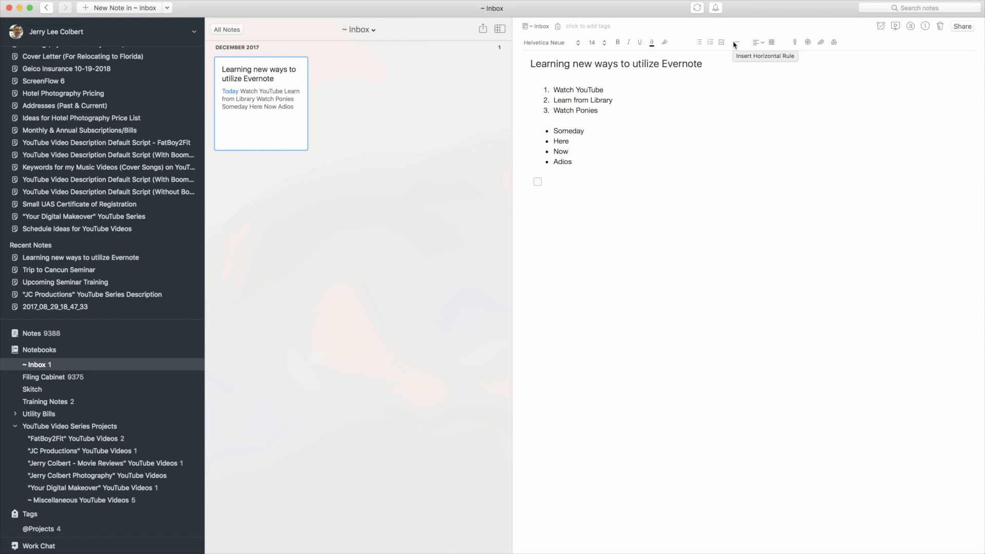
pyautogui.write('Milk')
pyautogui.press('Return')
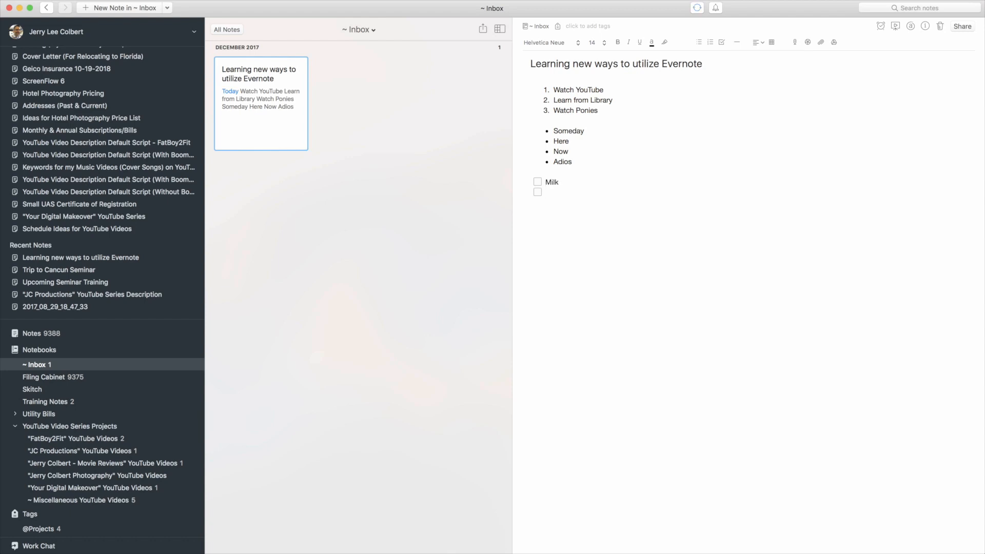
pyautogui.write('Water')
pyautogui.press('Return')
pyautogui.write('Donuts')
pyautogui.press('Return')
pyautogui.write('Dog')
pyautogui.press('Return')
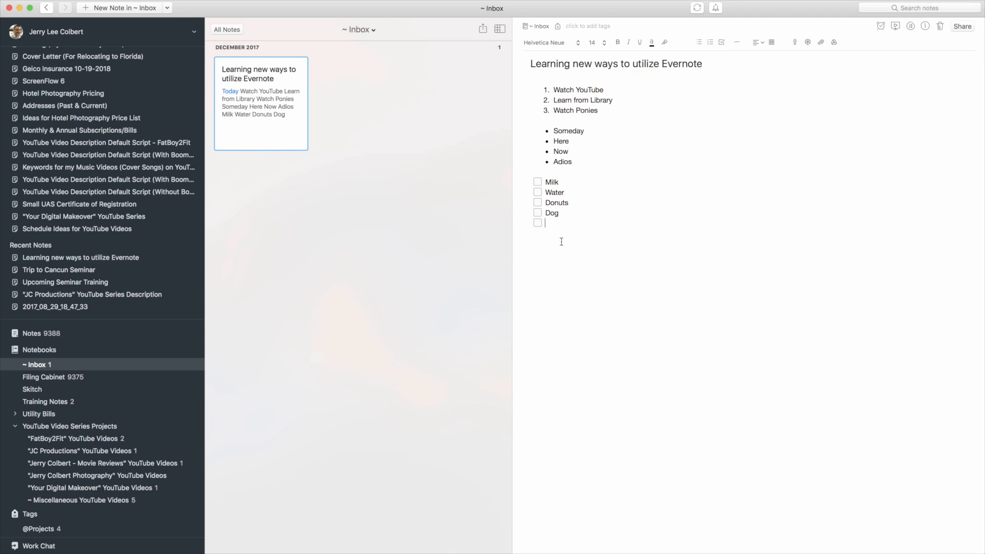
pyautogui.press('BackSpace')
# - Insert a horizontal rule below the checklist and write "Adding other stuff" beneath it
pyautogui.click(736, 42)
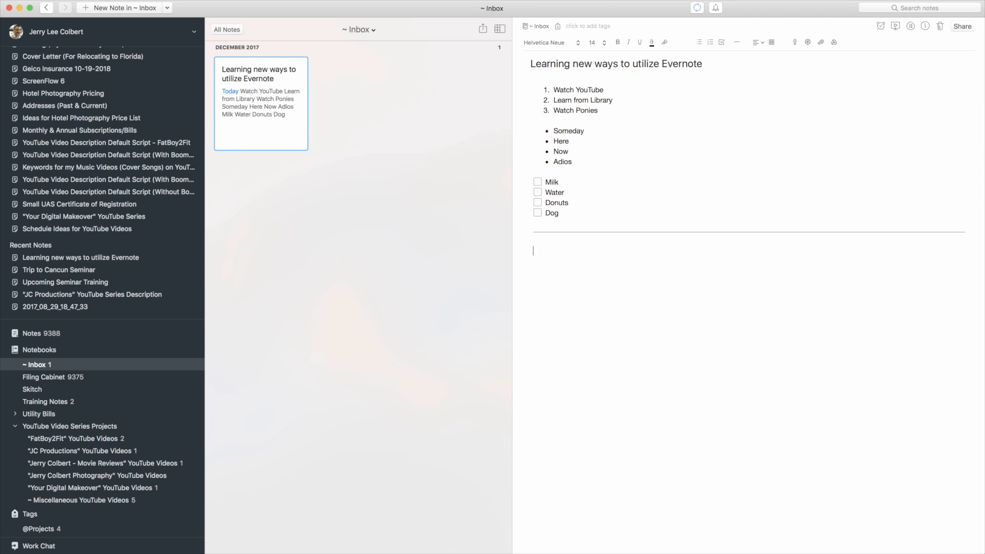
pyautogui.write('Adding other stuff')
pyautogui.press('Return')
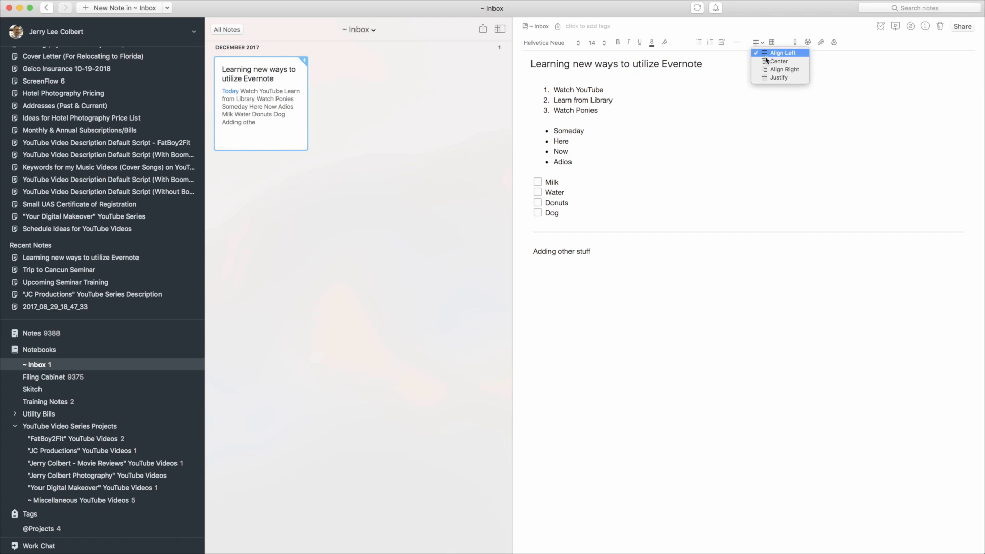
# - Center-align the three items of the numbered list
pyautogui.click(603, 118)
pyautogui.moveTo(603, 118); pyautogui.dragTo(528, 84)
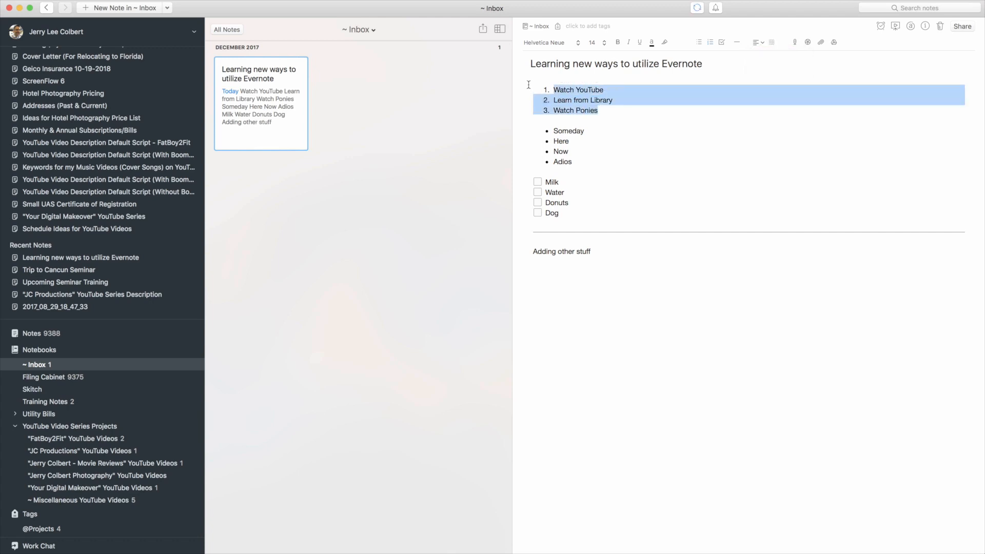
pyautogui.click(761, 44)
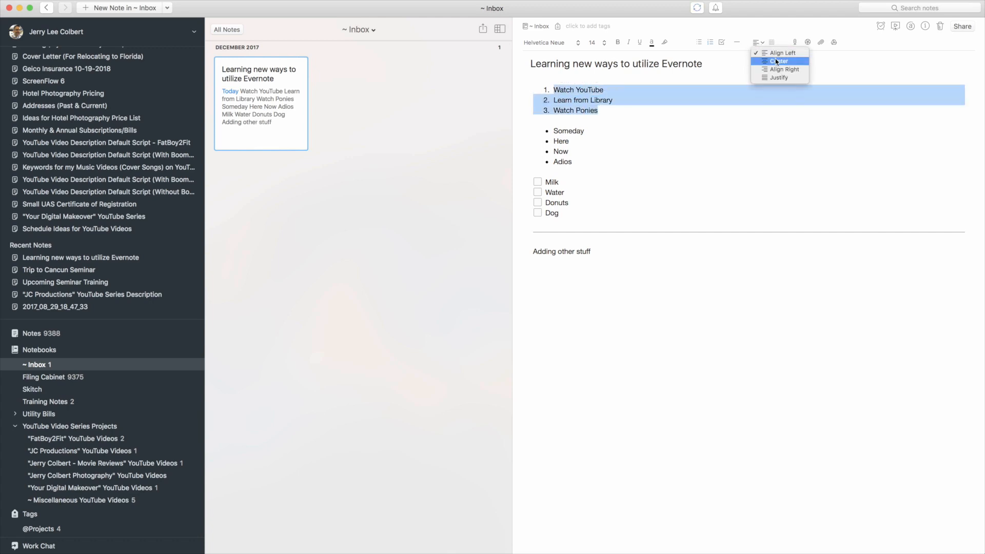
pyautogui.click(775, 59)
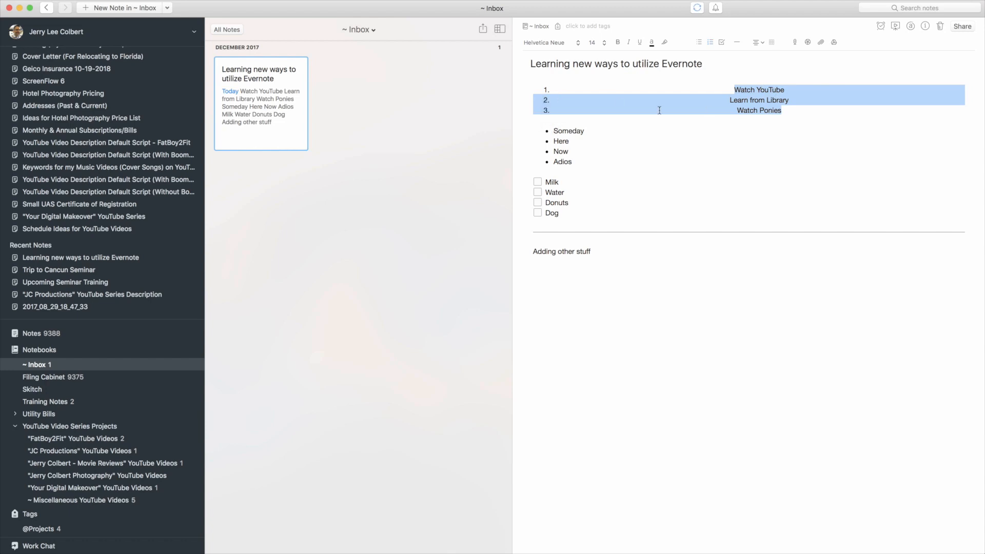
pyautogui.click(610, 92)
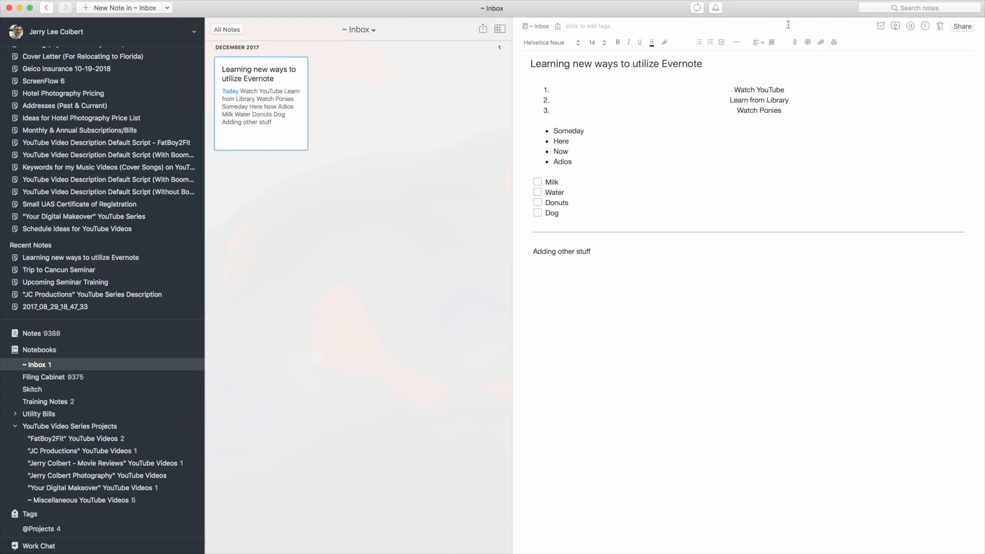
# - Insert a 3x3 table below "Adding other stuff" and fill its first row with Utilities, Formulas and Rabbits
pyautogui.click(771, 42)
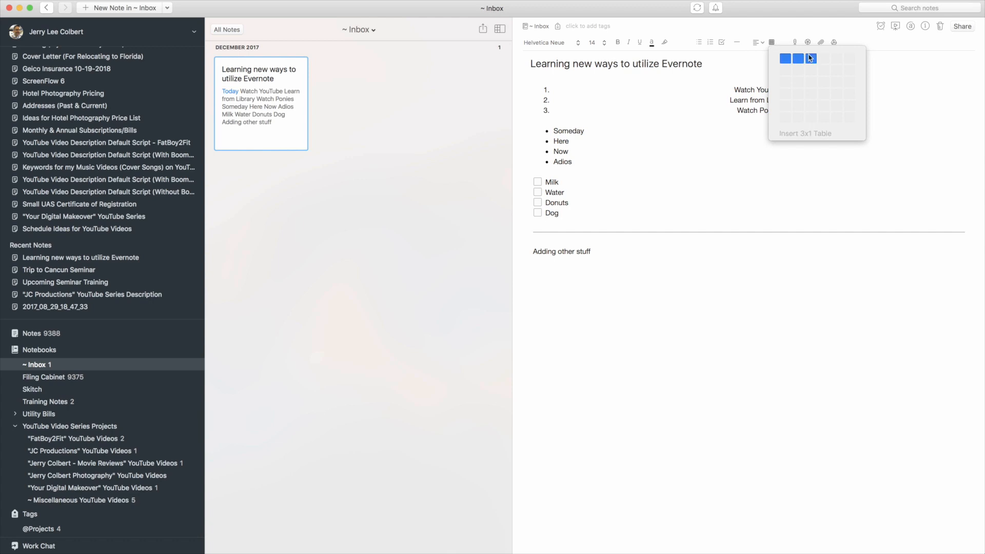
pyautogui.click(815, 86)
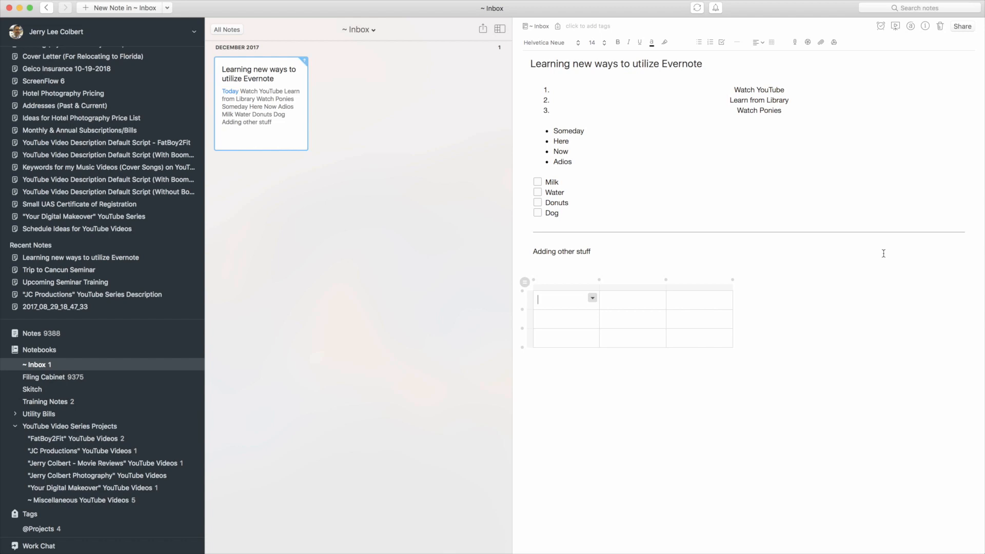
pyautogui.write('Utilities')
pyautogui.press('Tab')
pyautogui.write('Form')
pyautogui.press('Tab')
pyautogui.write('Ra')
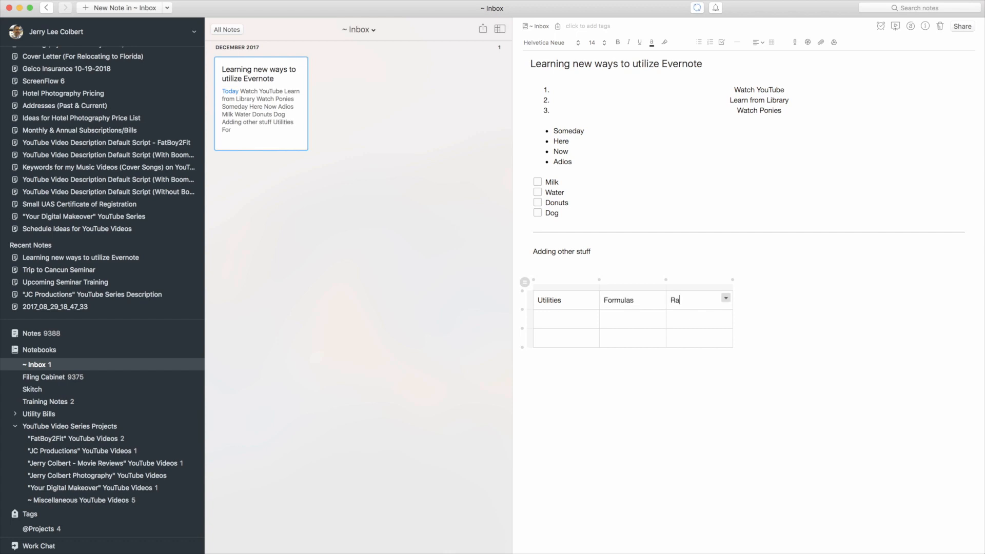
pyautogui.write('bbits')
# - Widen all three table columns, making the Utilities column the widest and the Rabbits column the narrowest
pyautogui.click(559, 318)
pyautogui.moveTo(599, 295); pyautogui.dragTo(669, 296)
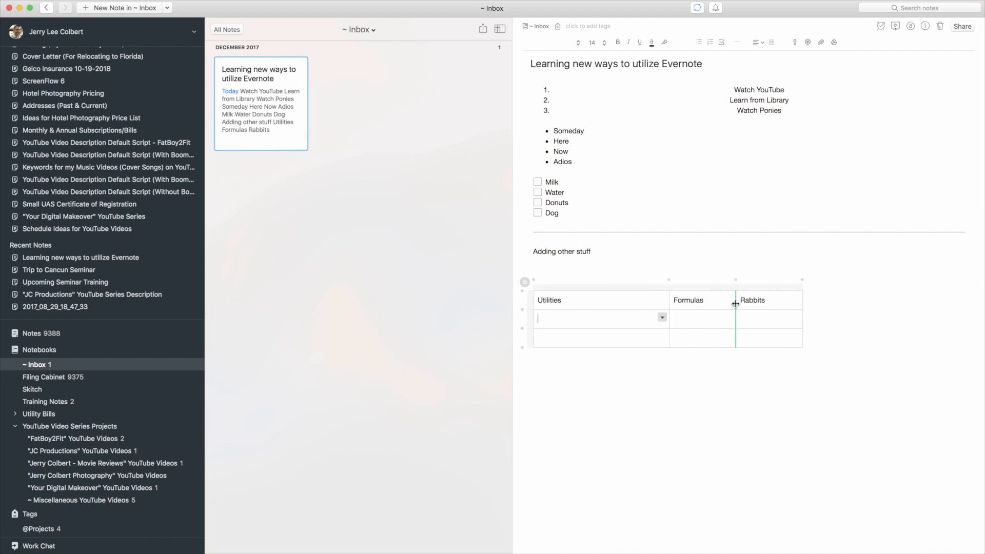
pyautogui.moveTo(735, 304); pyautogui.dragTo(792, 302)
pyautogui.moveTo(863, 303); pyautogui.dragTo(891, 303)
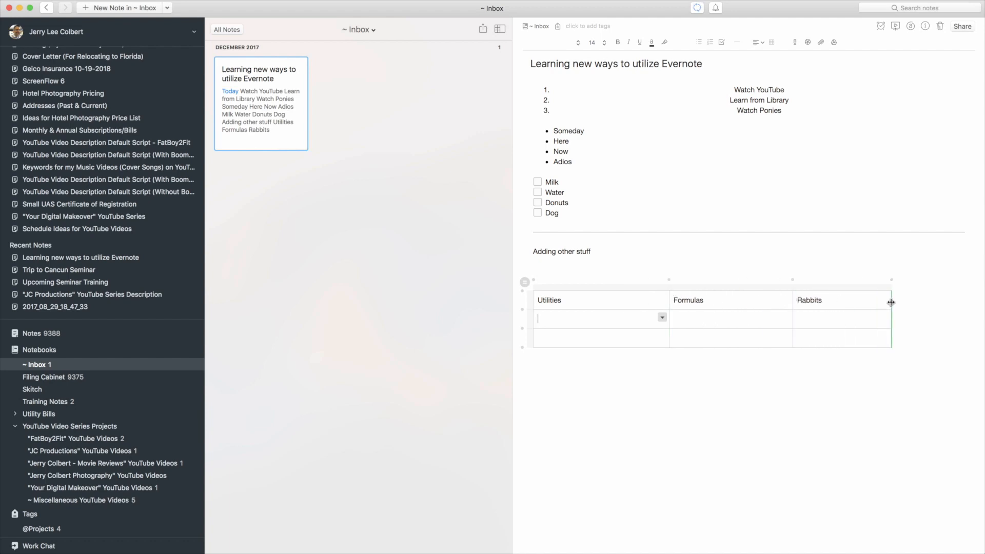
# - Center-align the text in all cells of the table
pyautogui.moveTo(595, 303); pyautogui.dragTo(828, 338)
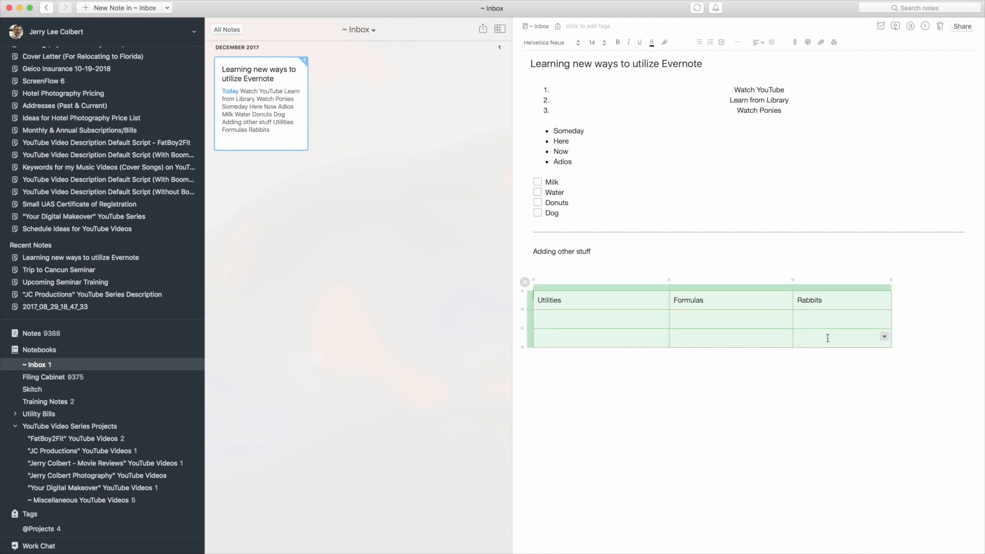
pyautogui.click(761, 45)
pyautogui.click(767, 55)
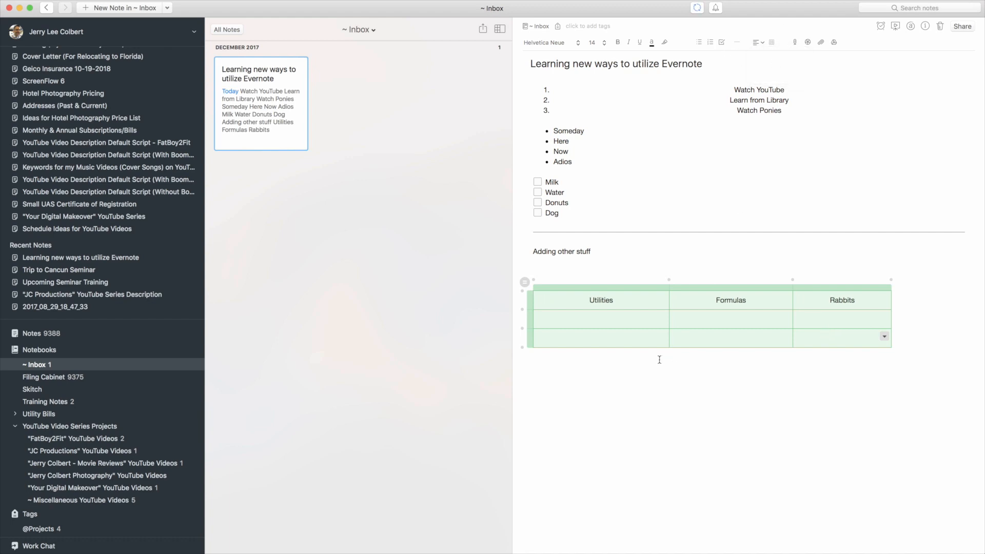
pyautogui.click(624, 321)
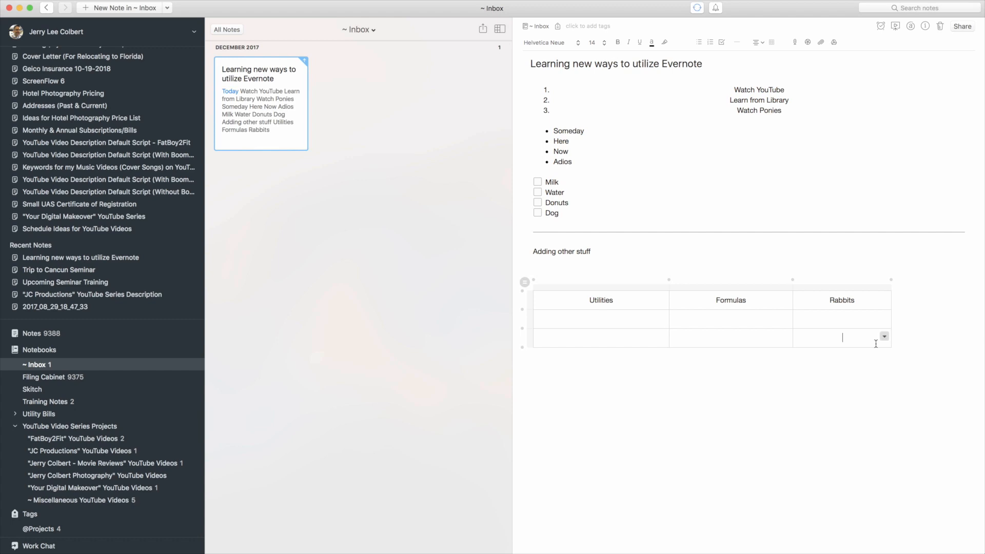
# - Color the last-row cell under Rabbits light green and the last-row cell under Formulas purple
pyautogui.click(884, 337)
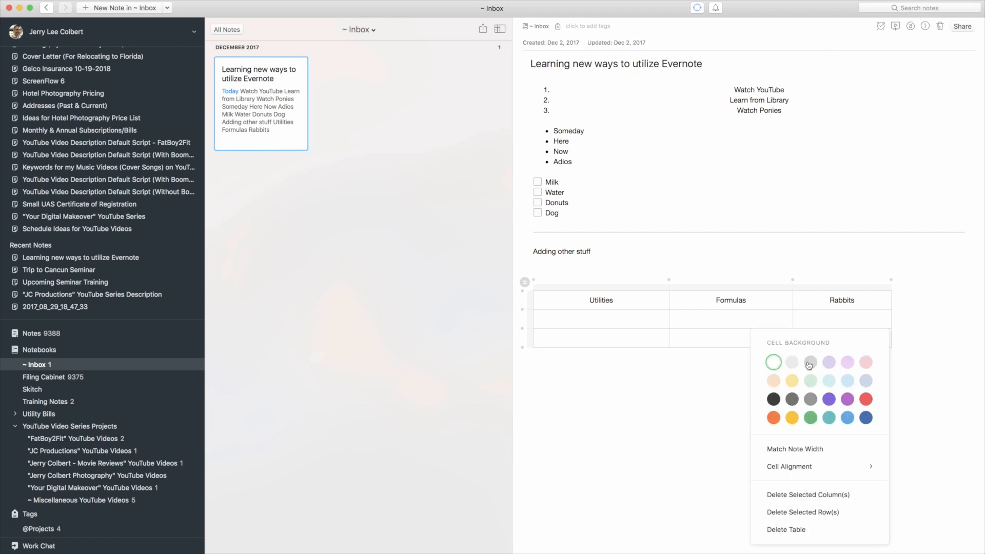
pyautogui.click(810, 381)
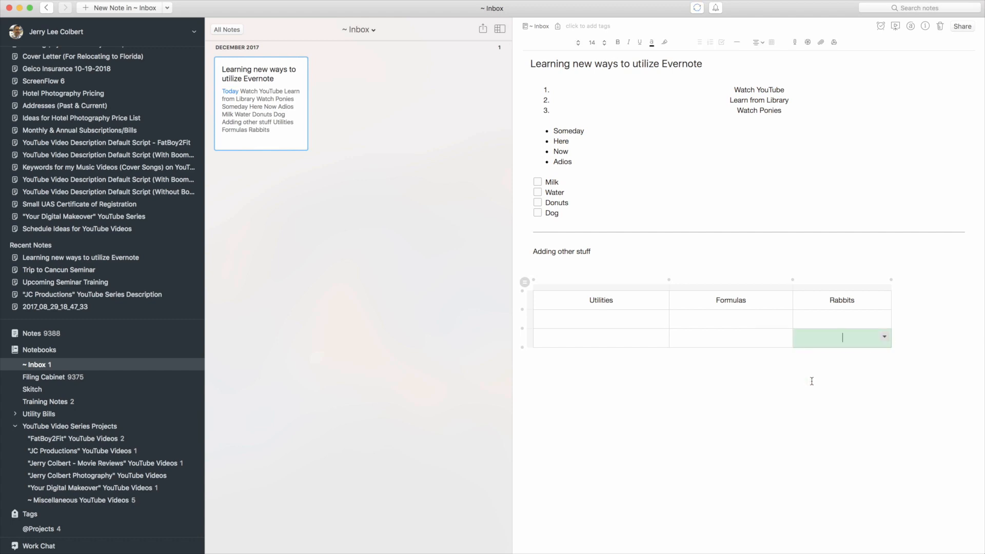
pyautogui.click(785, 336)
pyautogui.click(867, 402)
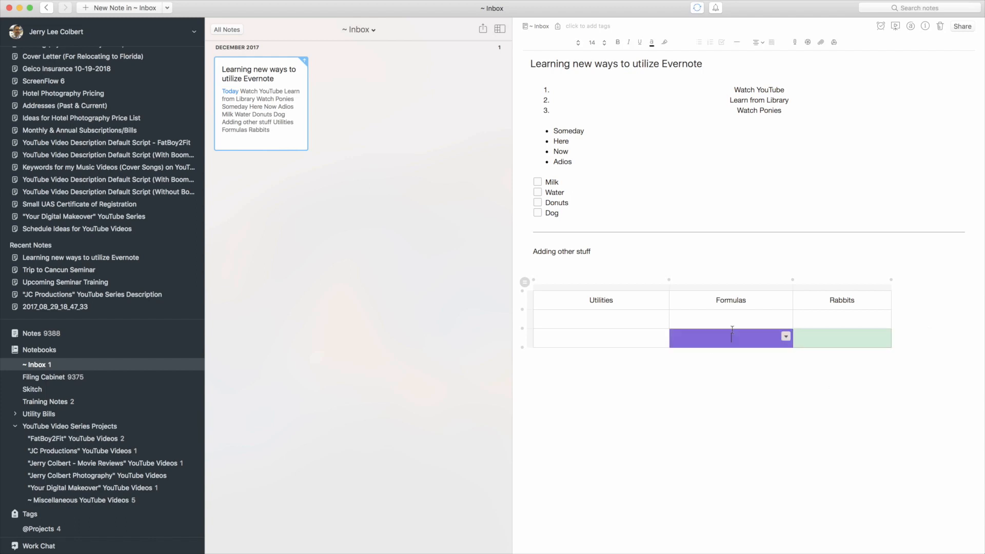
# - View the cell alignment options for the green cell under Rabbits and delete the whole table
pyautogui.click(605, 340)
pyautogui.click(885, 339)
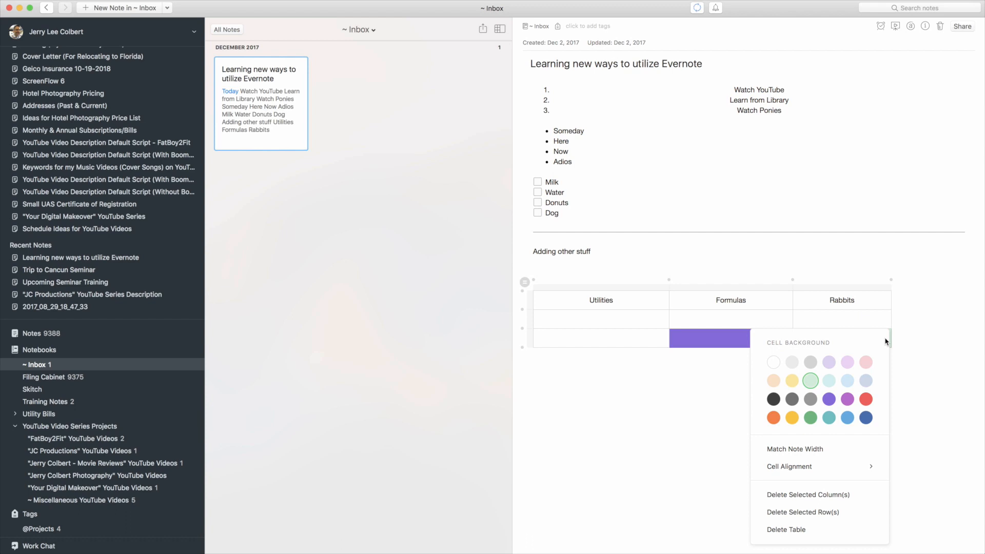
pyautogui.moveTo(859, 467)
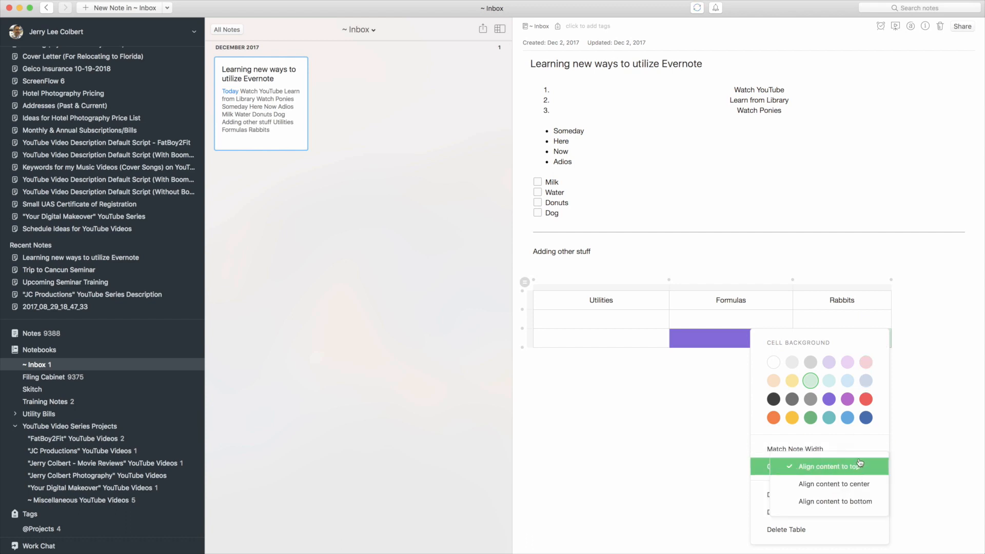
pyautogui.click(797, 530)
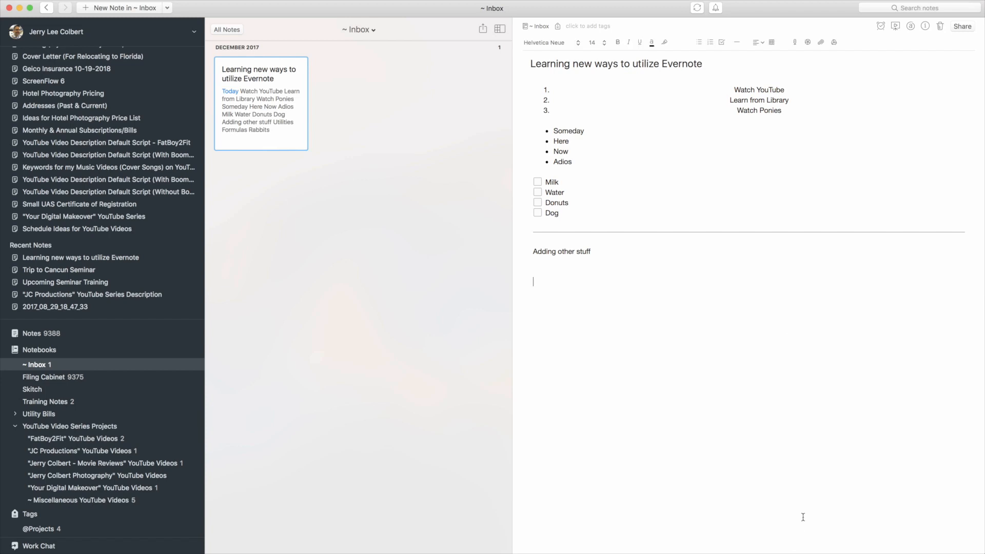
# - Record a short audio clip into the note below "Adding other stuff" and play it back
pyautogui.click(795, 42)
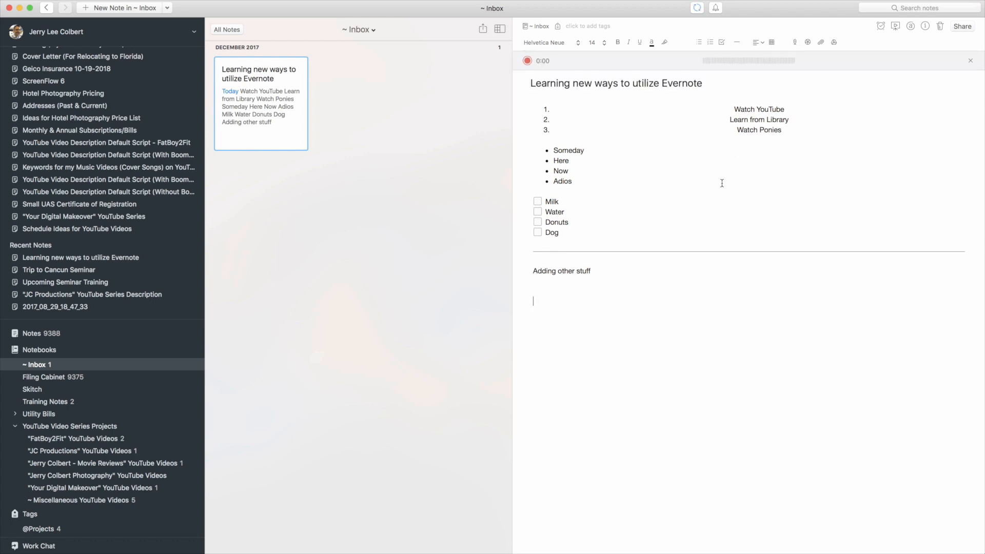
pyautogui.click(527, 60)
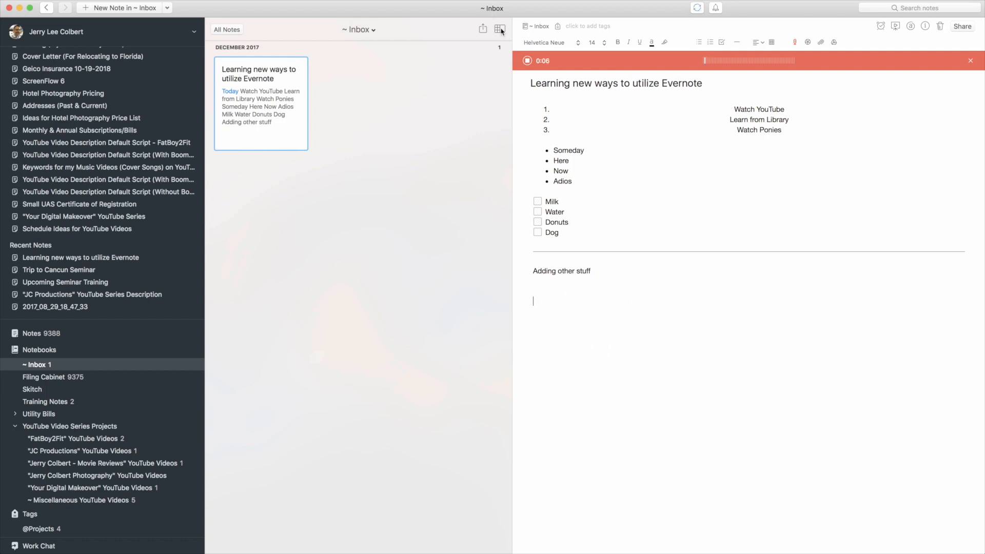
pyautogui.click(527, 60)
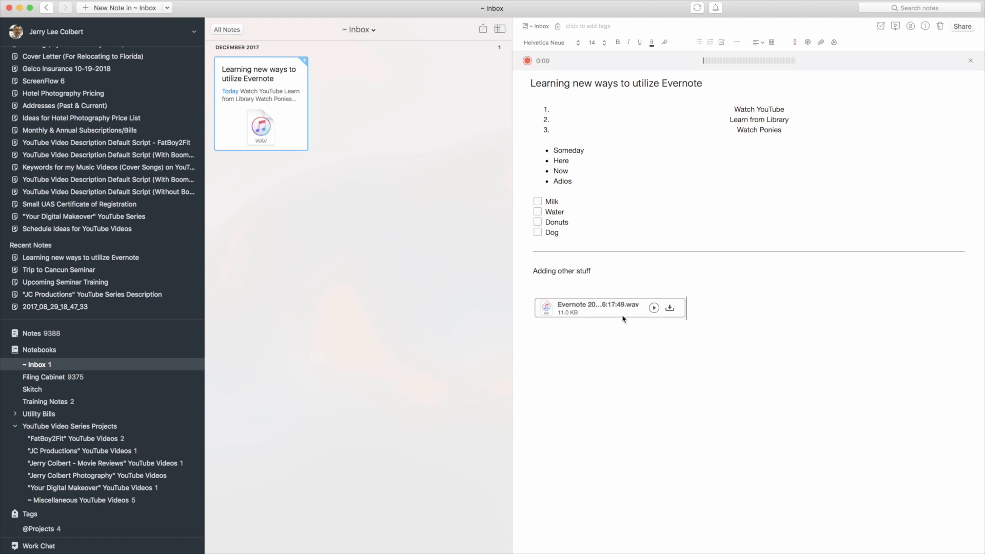
pyautogui.click(654, 307)
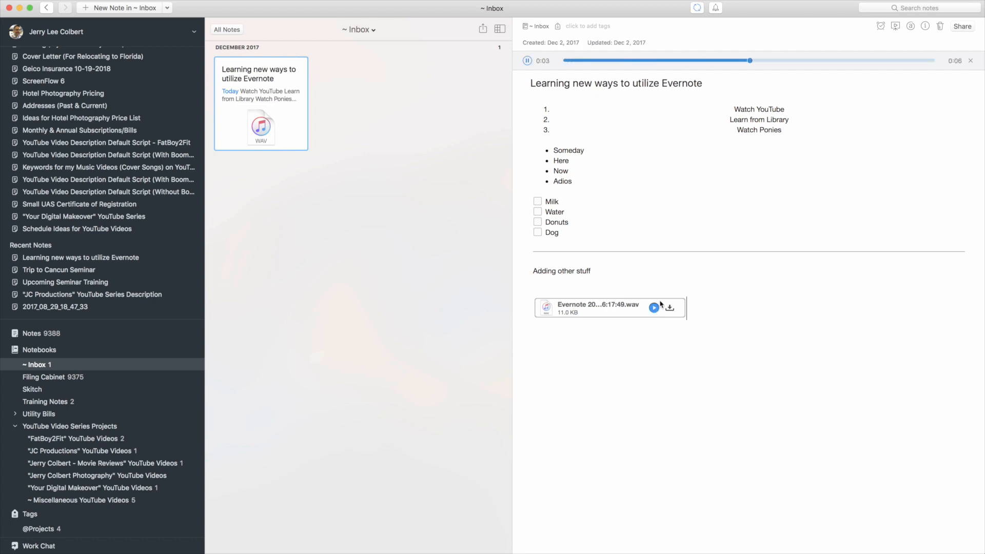
# - Delete the recorded audio attachment from the note
pyautogui.click(647, 339)
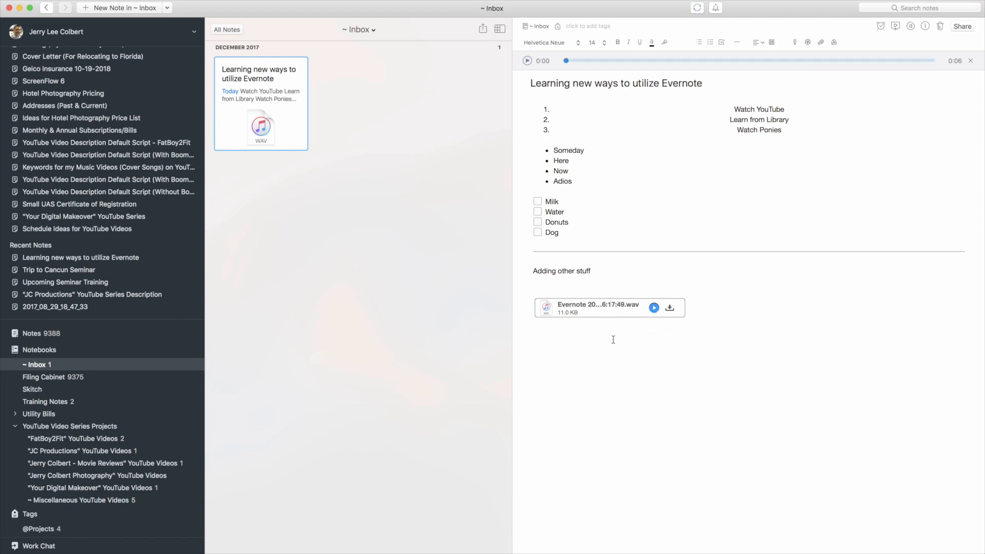
pyautogui.press('BackSpace')
pyautogui.press('BackSpace')
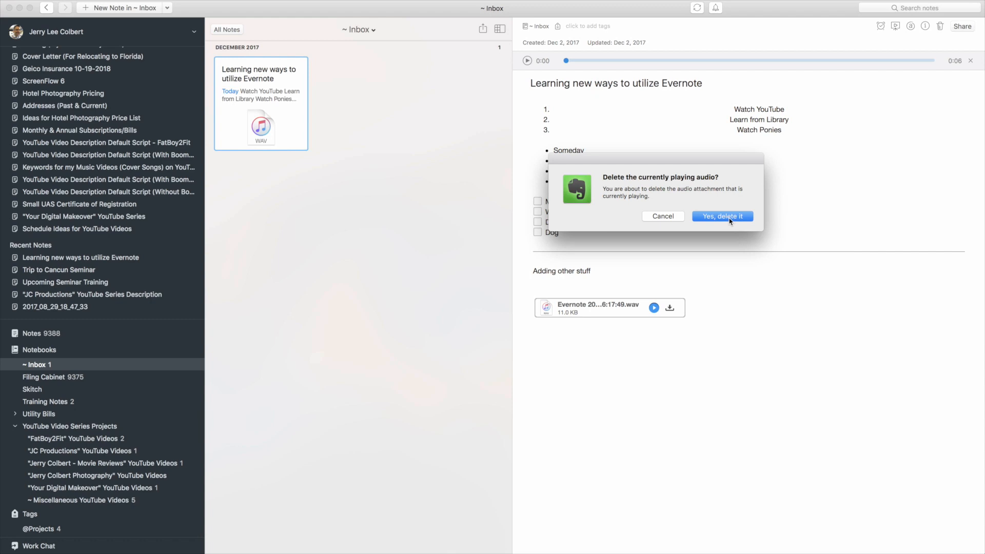
pyautogui.click(730, 221)
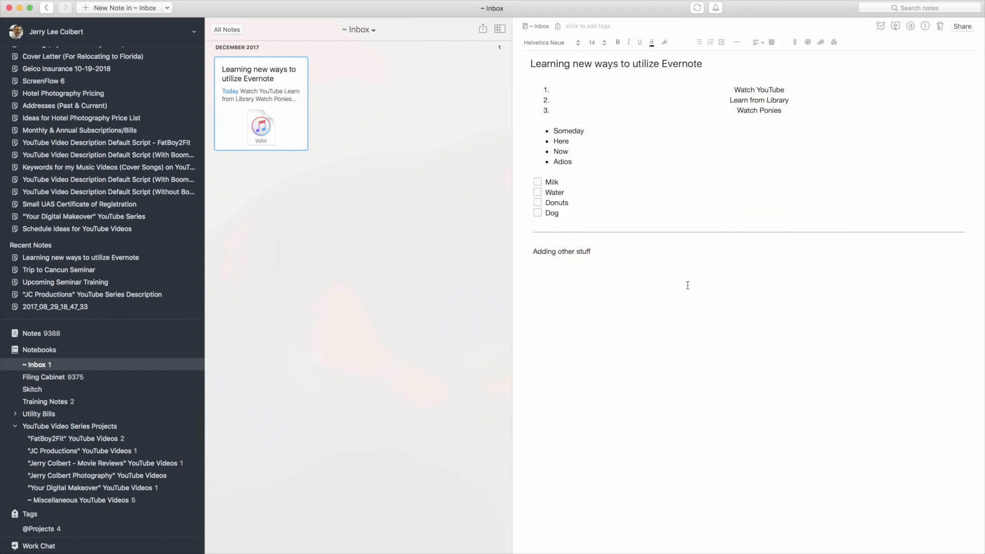
# - Take a snapshot with the computer's camera and insert it below "Adding other stuff"
pyautogui.click(807, 43)
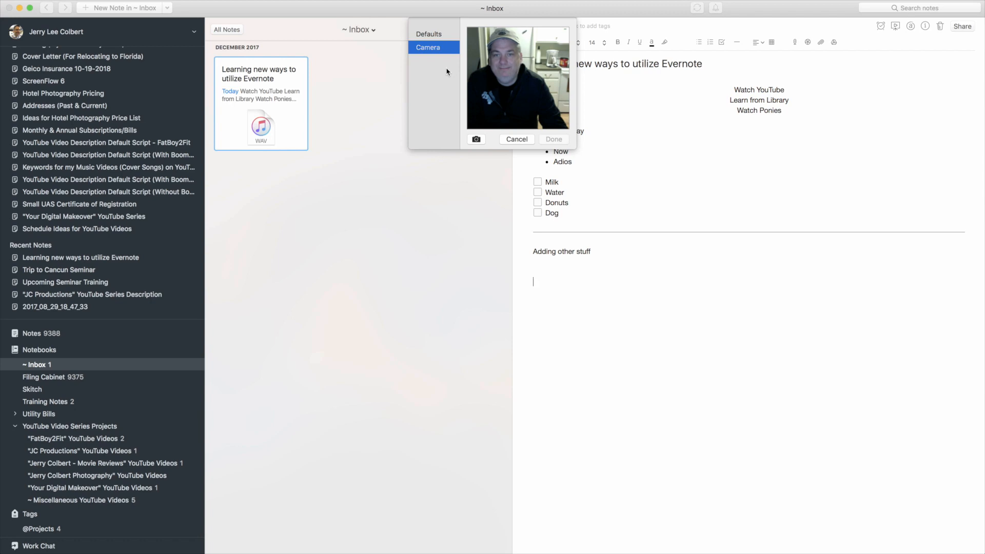
pyautogui.click(476, 139)
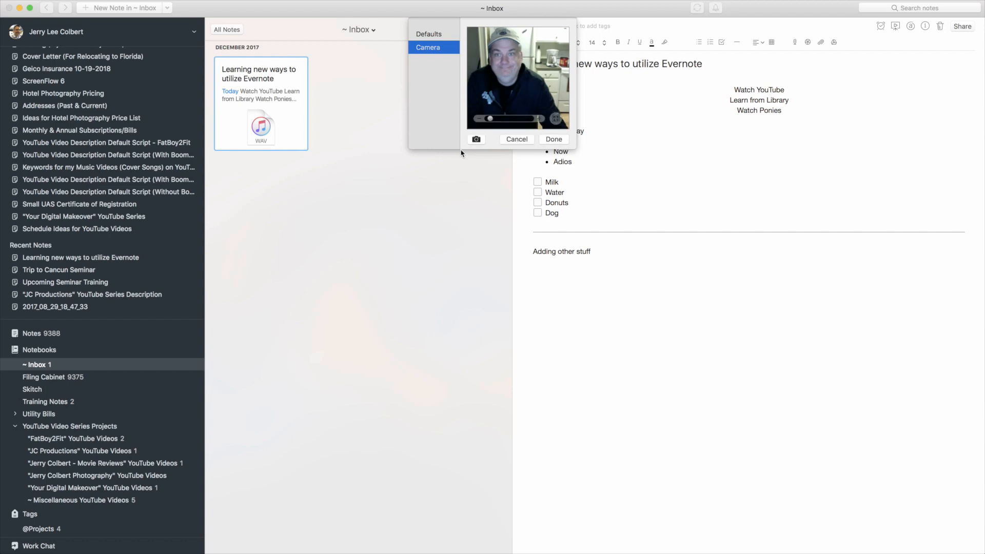
pyautogui.click(550, 139)
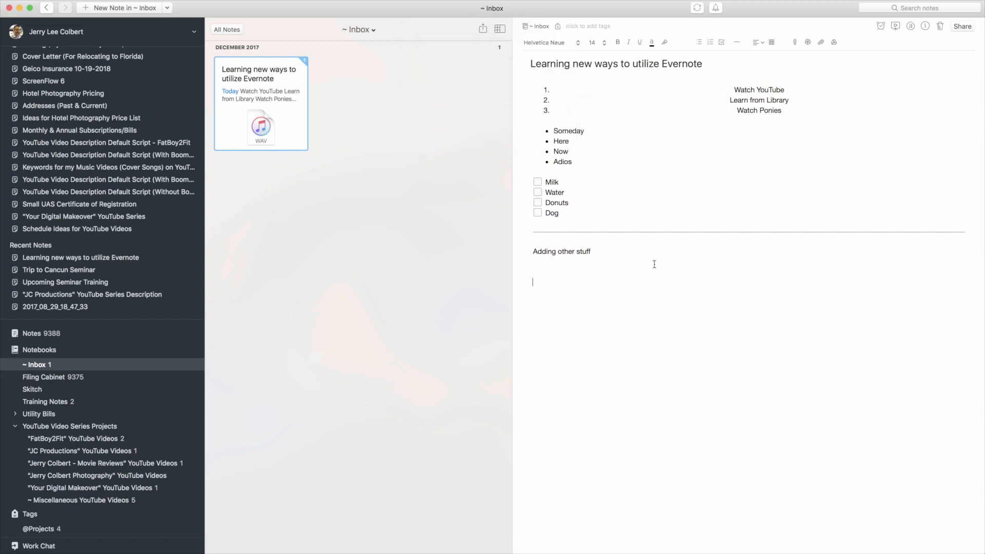
pyautogui.scroll(-2, 665, 354)
pyautogui.scroll(-6, 665, 354)
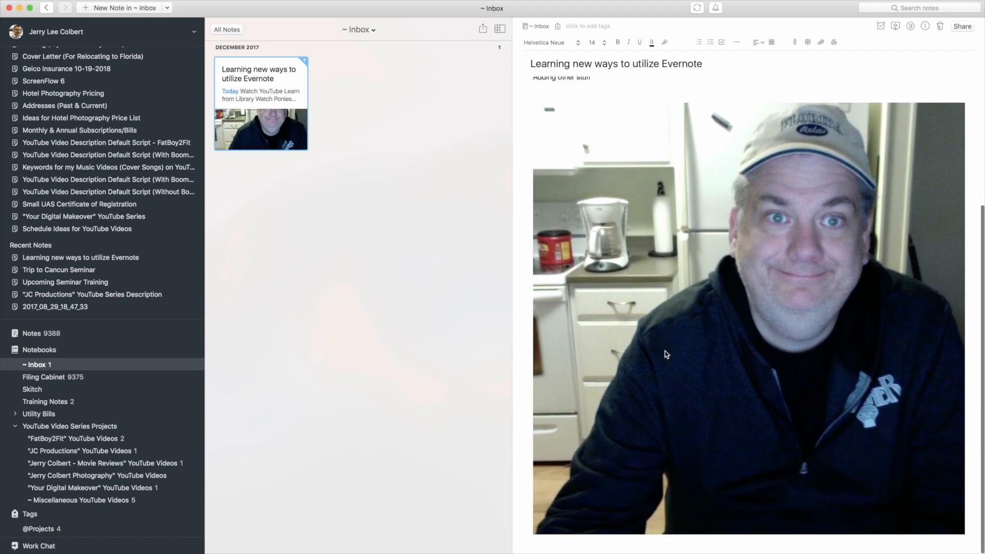
# - Delete the camera snapshot from the note
pyautogui.scroll(3, 665, 353)
pyautogui.scroll(1, 666, 353)
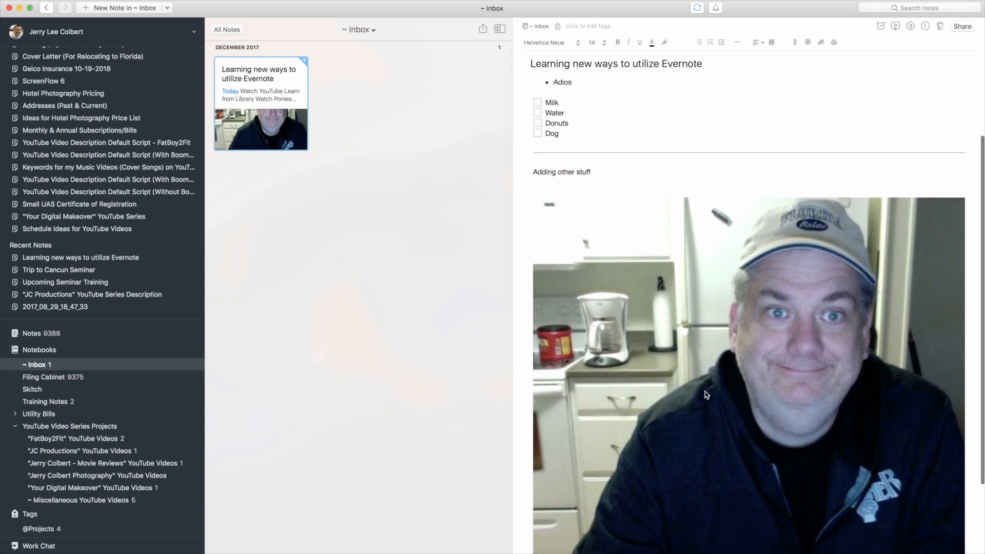
pyautogui.click(695, 354)
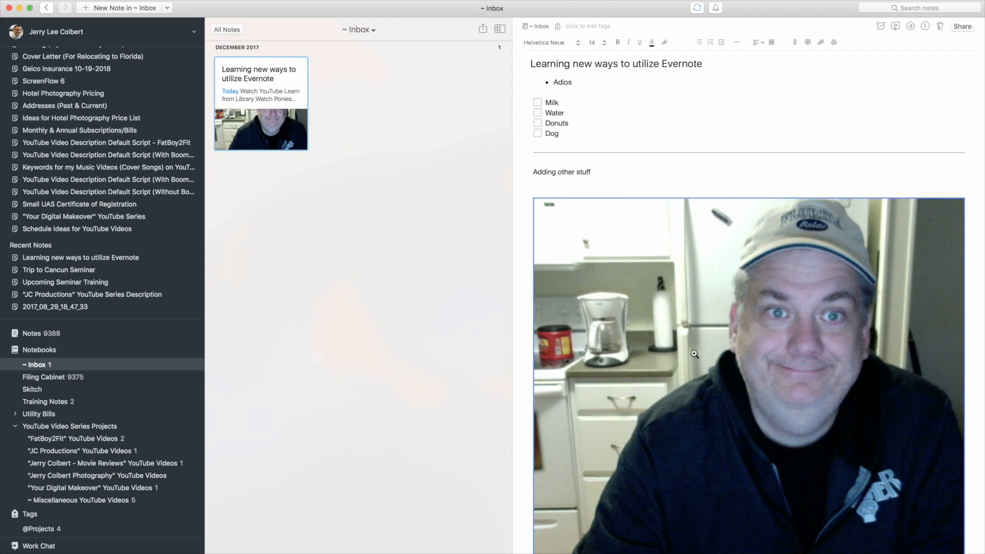
pyautogui.press('BackSpace')
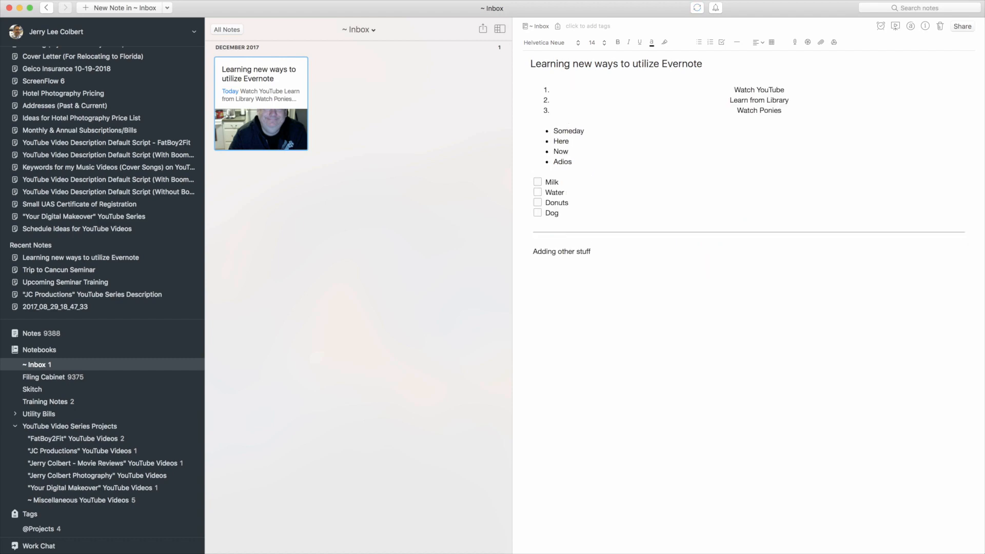
# - Insert the owl picture from the default images below "Adding other stuff"
pyautogui.click(807, 42)
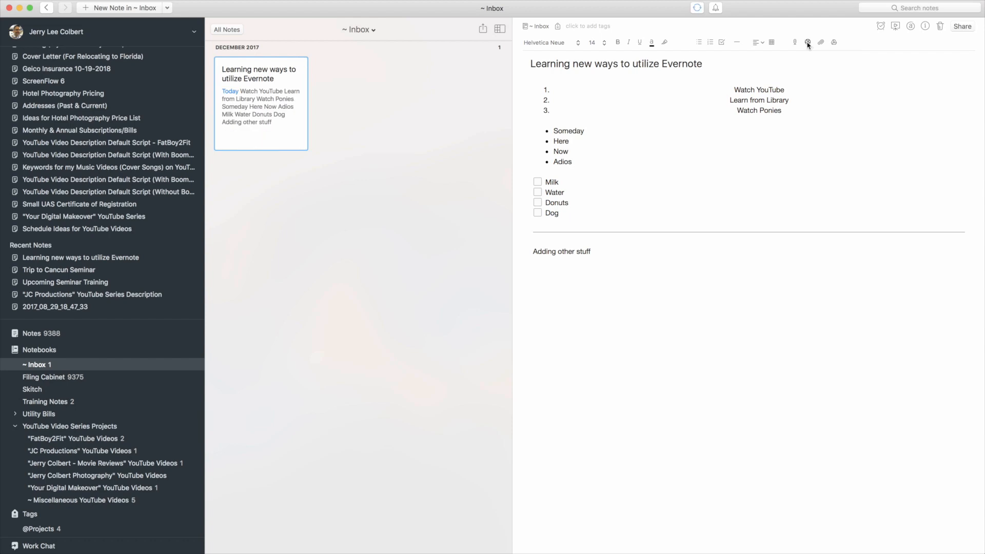
pyautogui.click(428, 35)
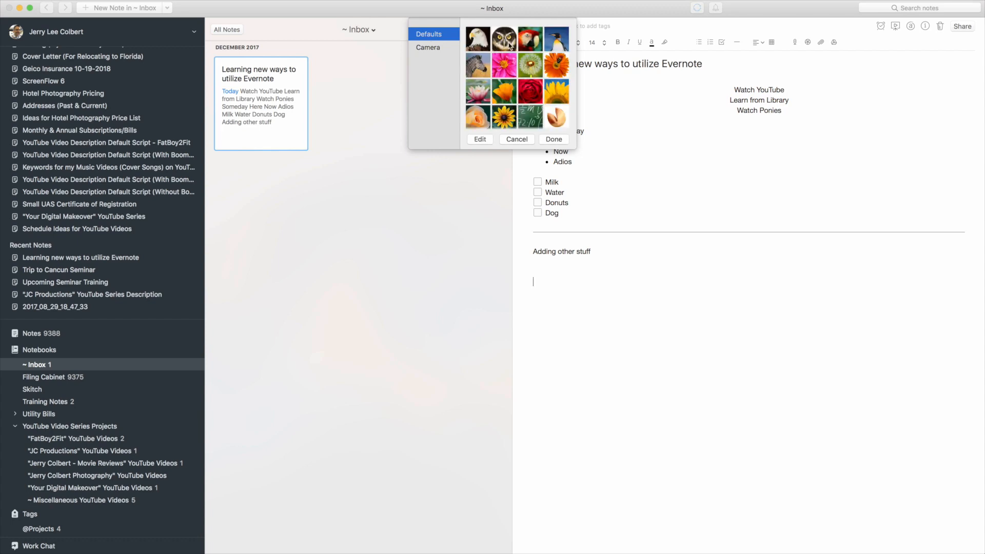
pyautogui.click(511, 46)
pyautogui.click(556, 139)
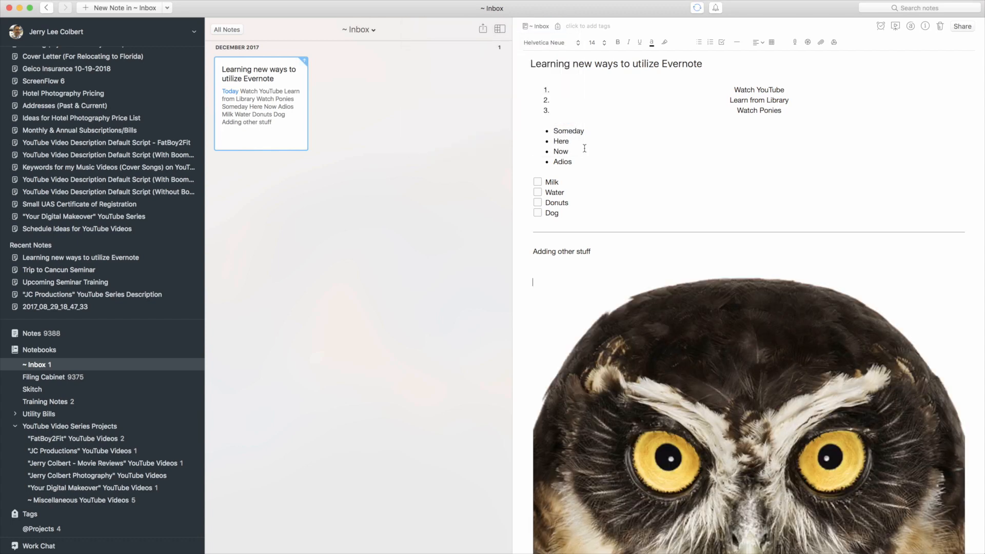
# - Delete the owl picture from the note
pyautogui.scroll(-2, 749, 297)
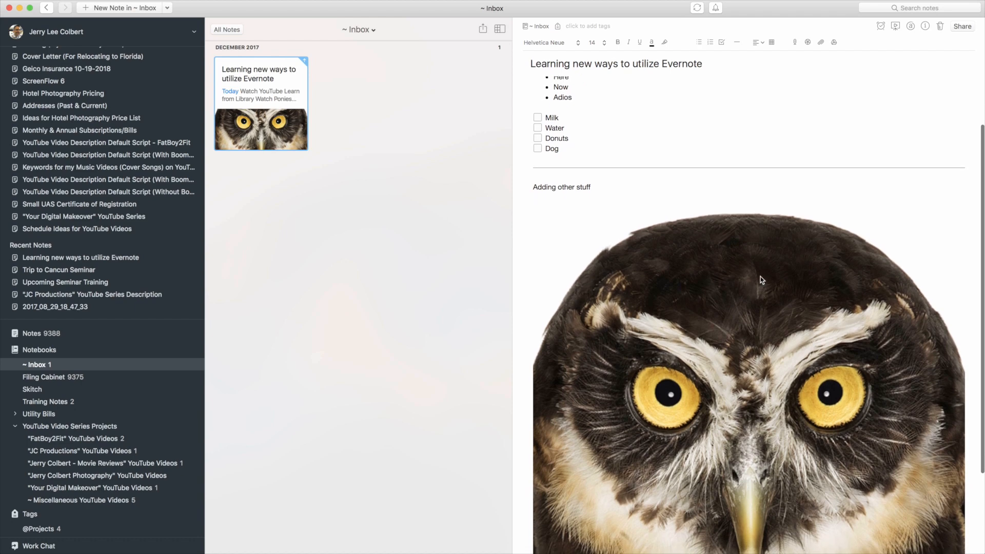
pyautogui.click(759, 276)
pyautogui.press('BackSpace')
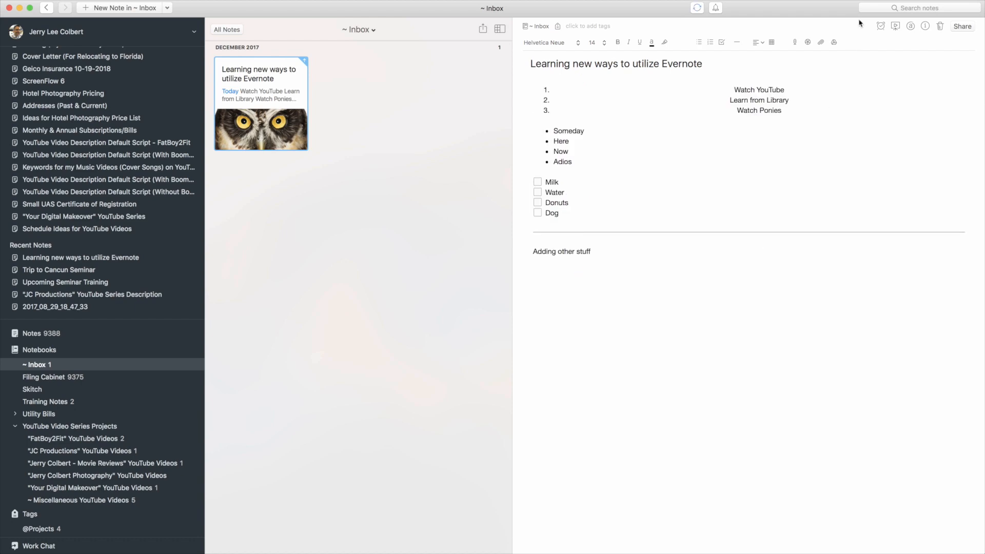
# - Attach instagram.png from the Dropbox folder below "Adding other stuff" and delete the picture again
pyautogui.click(820, 44)
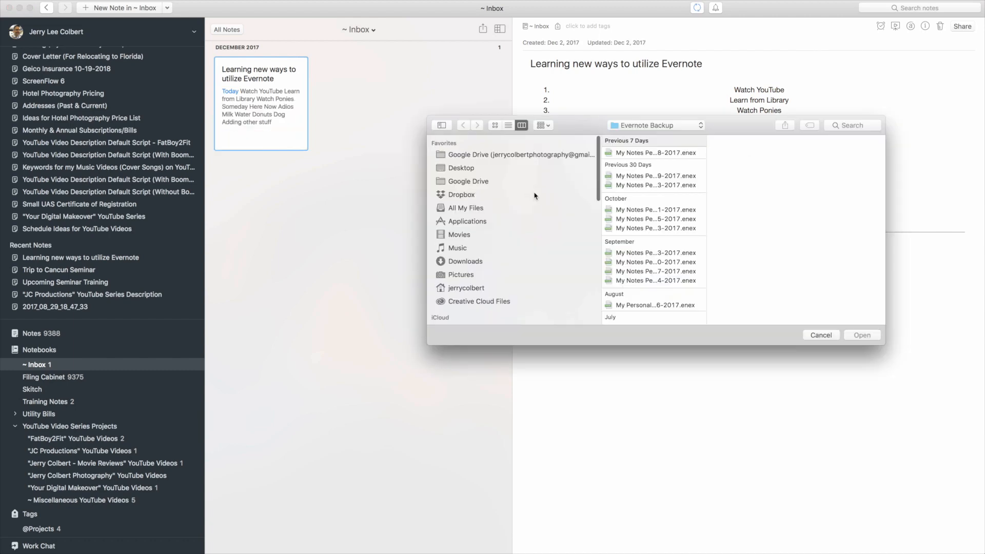
pyautogui.click(466, 197)
pyautogui.click(638, 153)
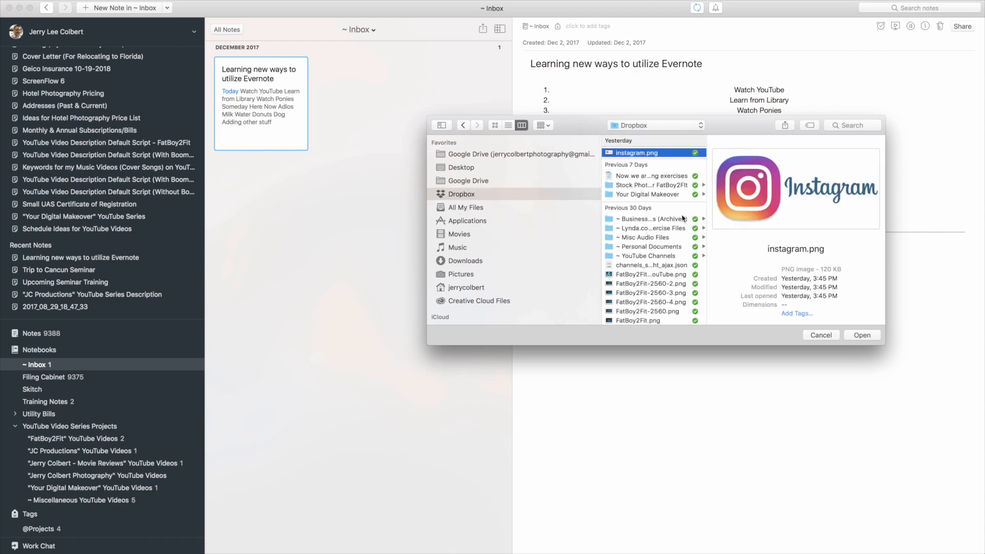
pyautogui.click(855, 336)
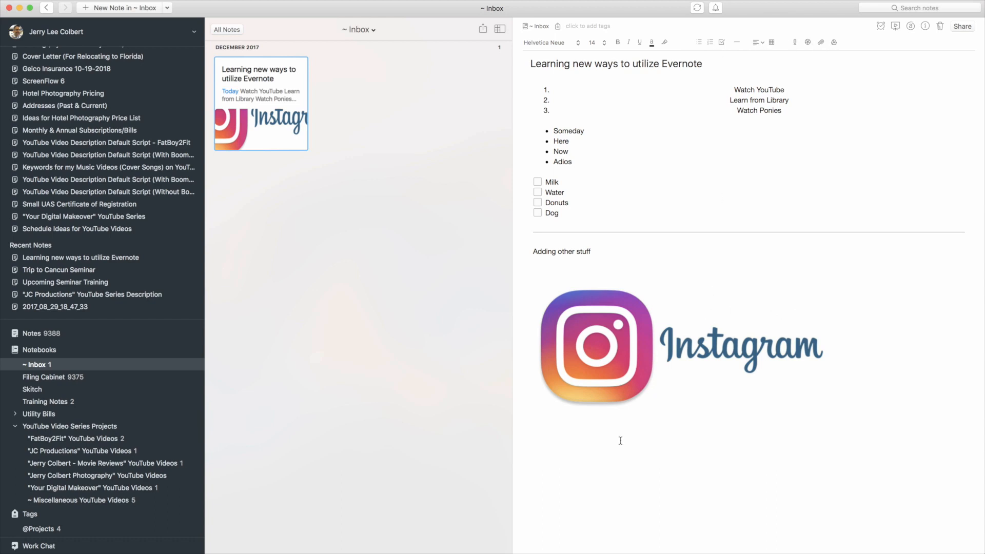
pyautogui.press('BackSpace')
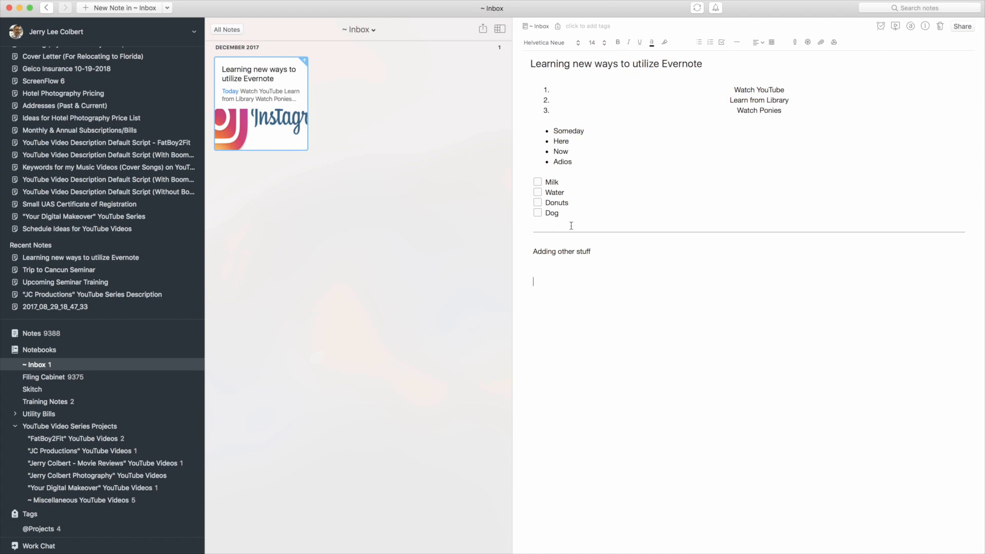
# - Set the bulleted list from "Someday" to "Adios" in Times New Roman at size 64
pyautogui.moveTo(575, 159); pyautogui.dragTo(553, 131)
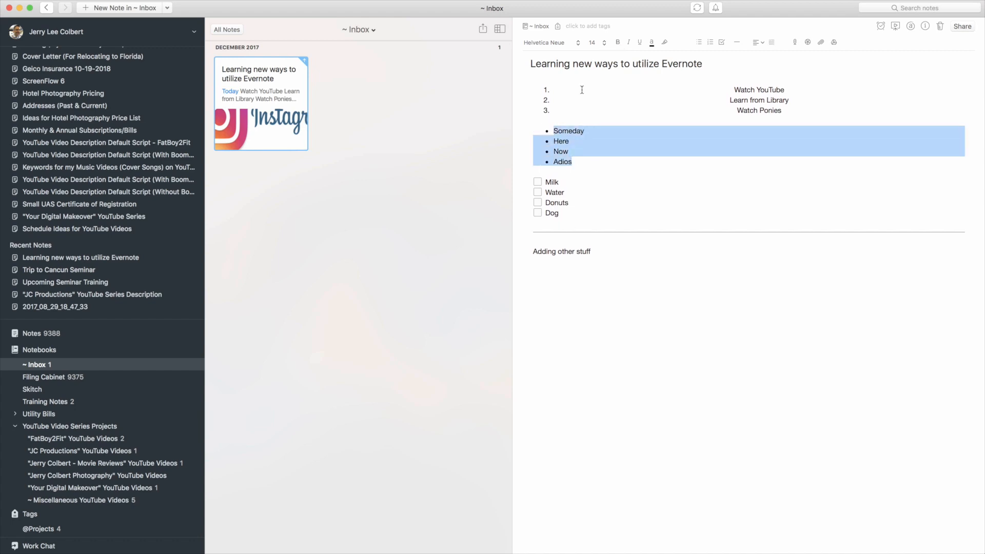
pyautogui.click(603, 43)
pyautogui.click(592, 83)
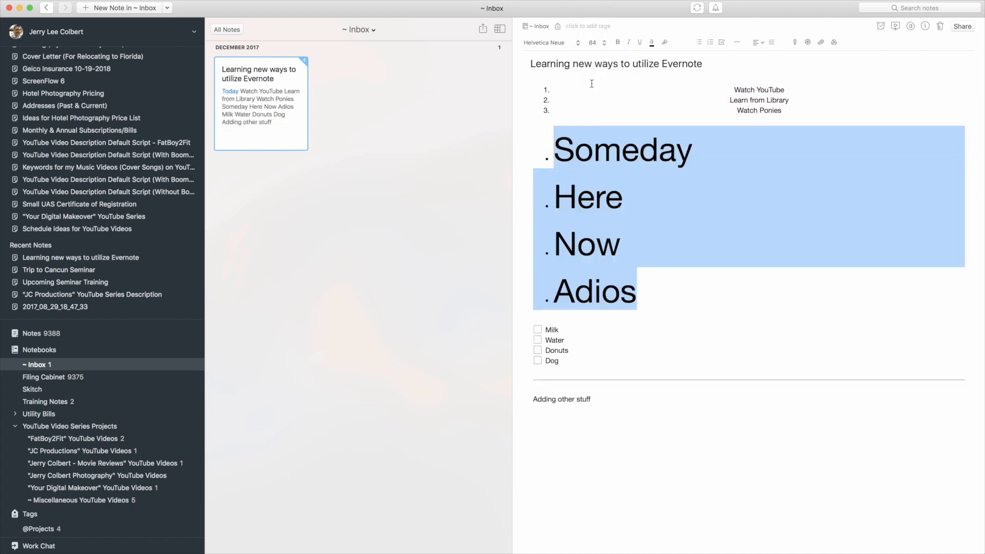
pyautogui.click(578, 43)
pyautogui.click(564, 61)
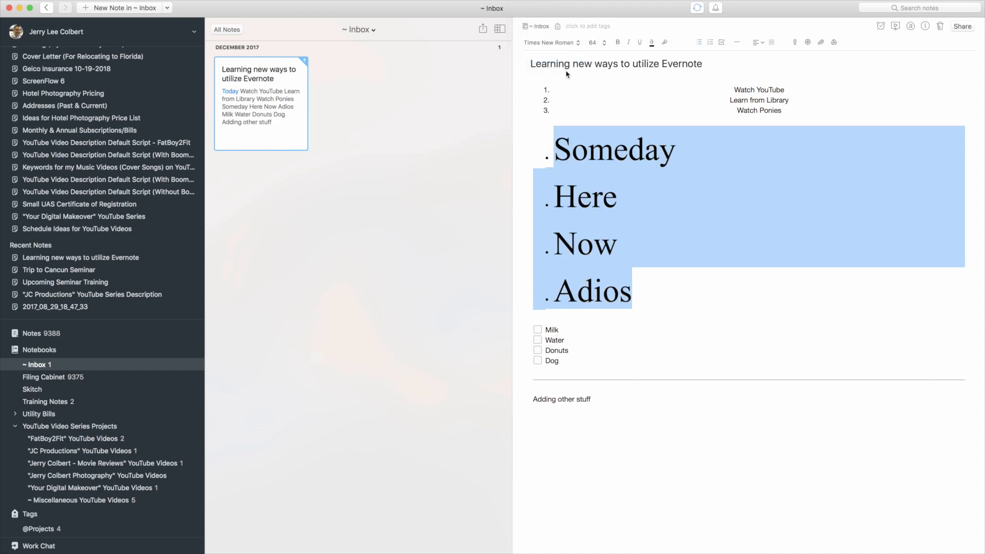
# - Underline the bulleted list and change its text color to Brown from the Apple palette
pyautogui.click(640, 43)
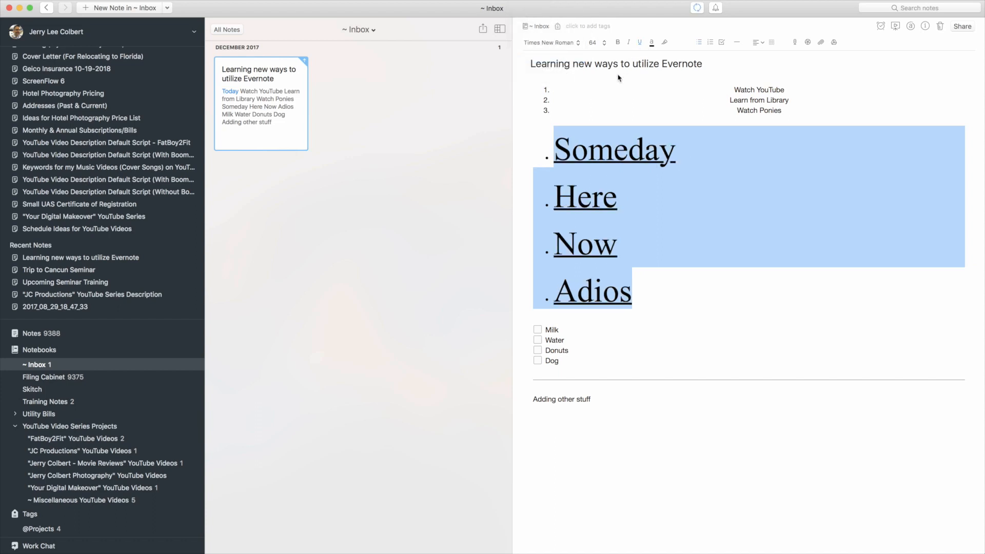
pyautogui.click(652, 43)
pyautogui.click(388, 332)
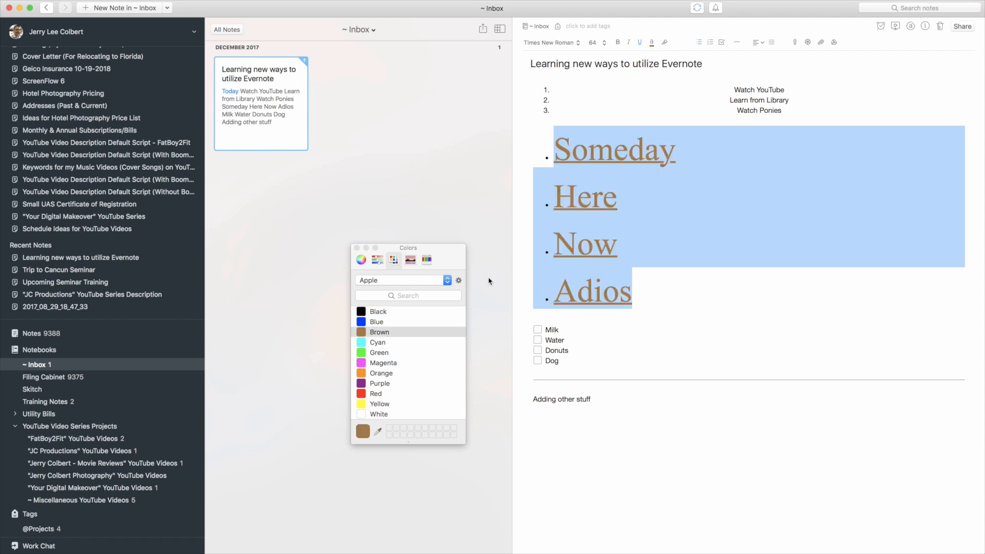
pyautogui.click(357, 247)
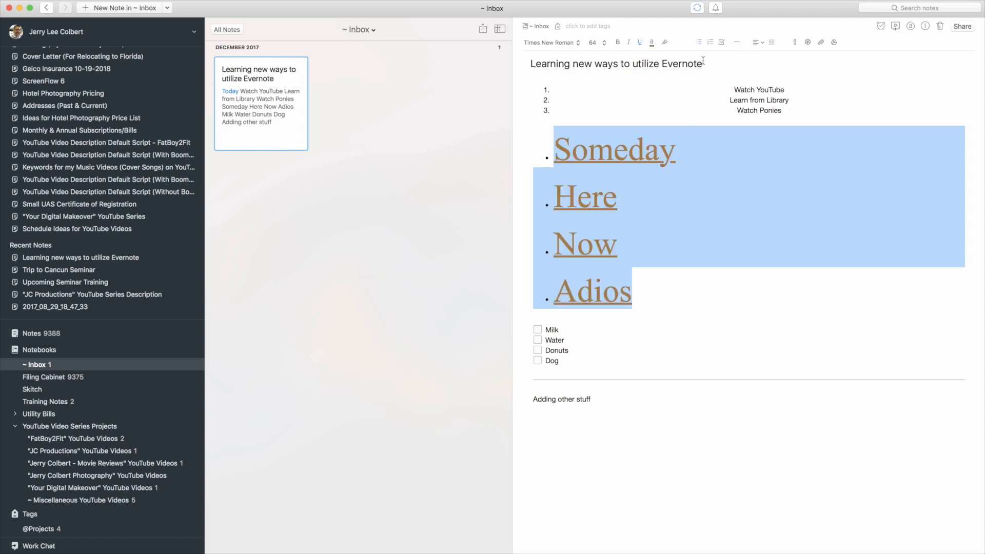
# - Make the bulleted list italic and bold, and highlight its text
pyautogui.click(628, 43)
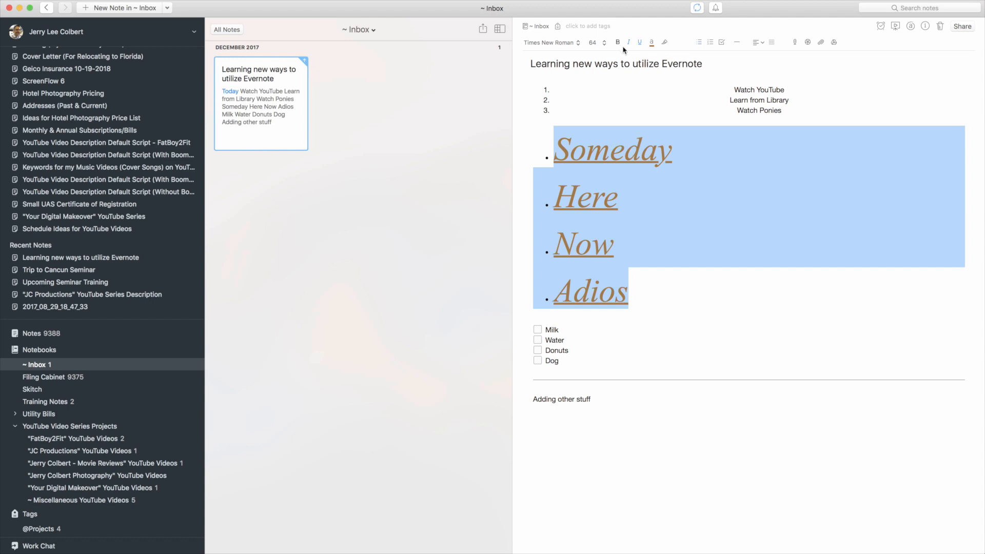
pyautogui.click(618, 42)
pyautogui.click(665, 43)
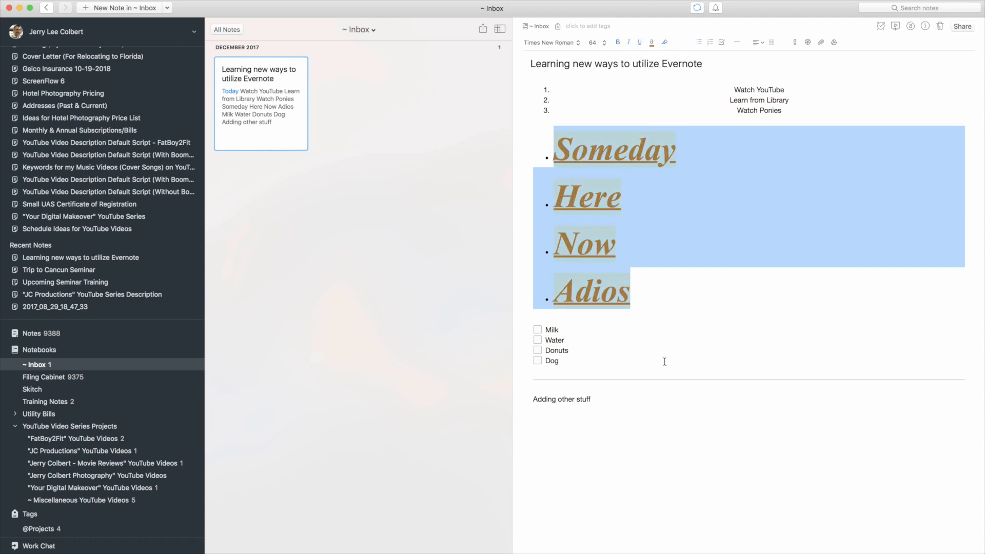
pyautogui.click(664, 358)
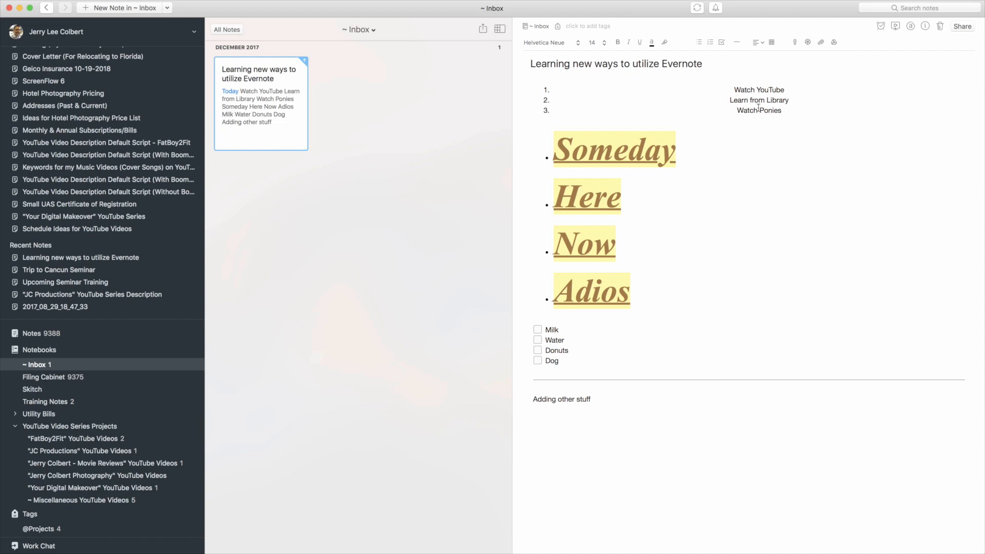
# - Add a reminder to the note, view its date options, and clear the reminder
pyautogui.click(881, 27)
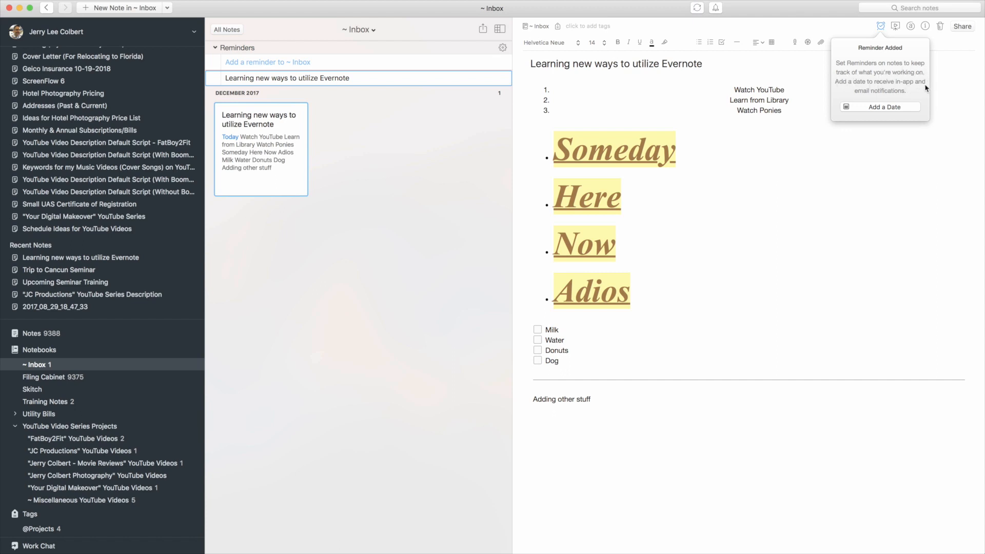
pyautogui.click(889, 109)
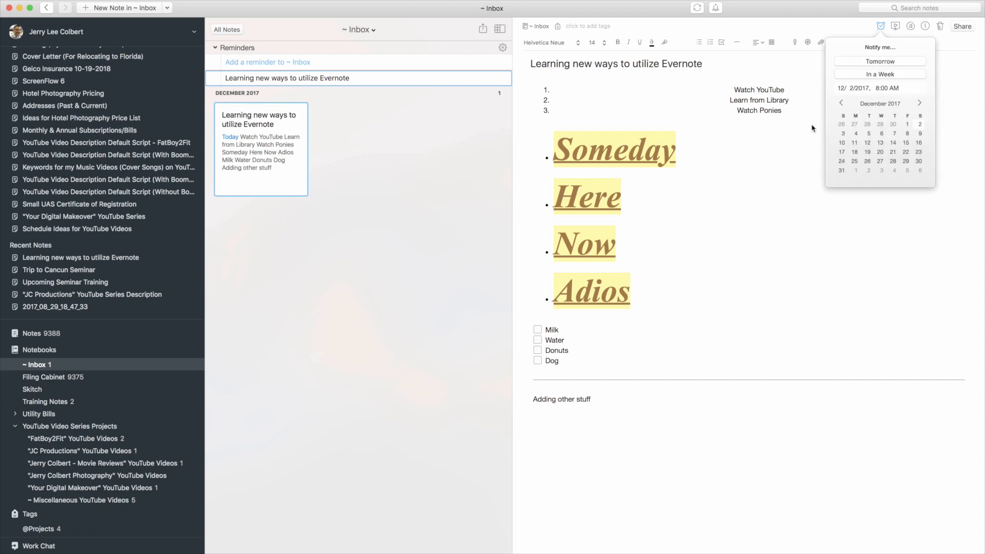
pyautogui.click(756, 171)
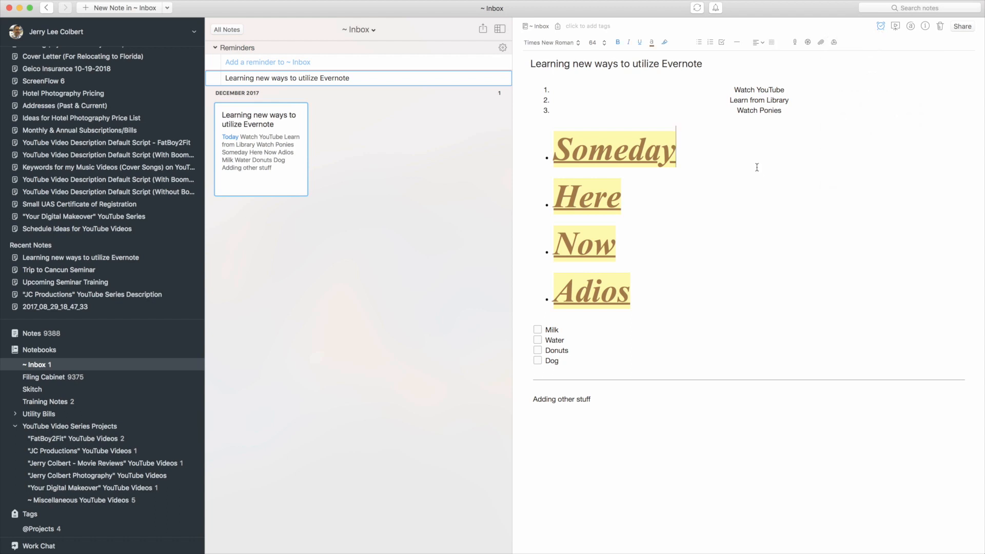
pyautogui.click(882, 29)
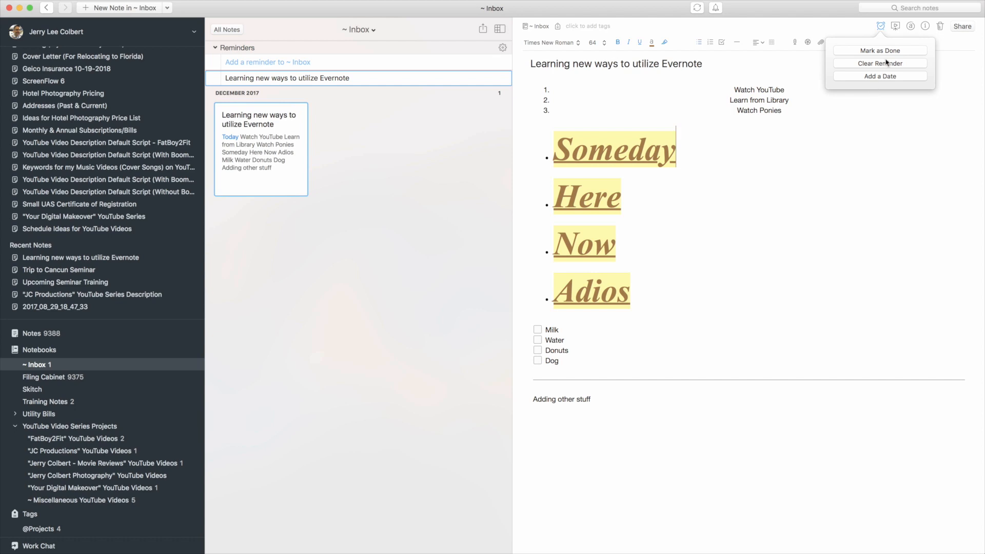
pyautogui.click(886, 63)
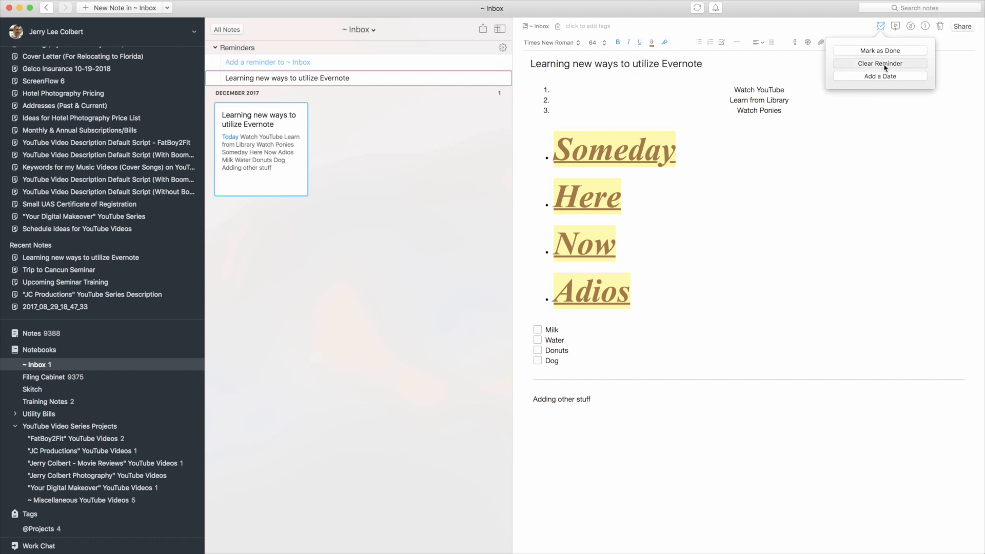
# - Add the note reminder again, bring up its date choices without picking one, and clear it
pyautogui.click(880, 25)
pyautogui.click(880, 106)
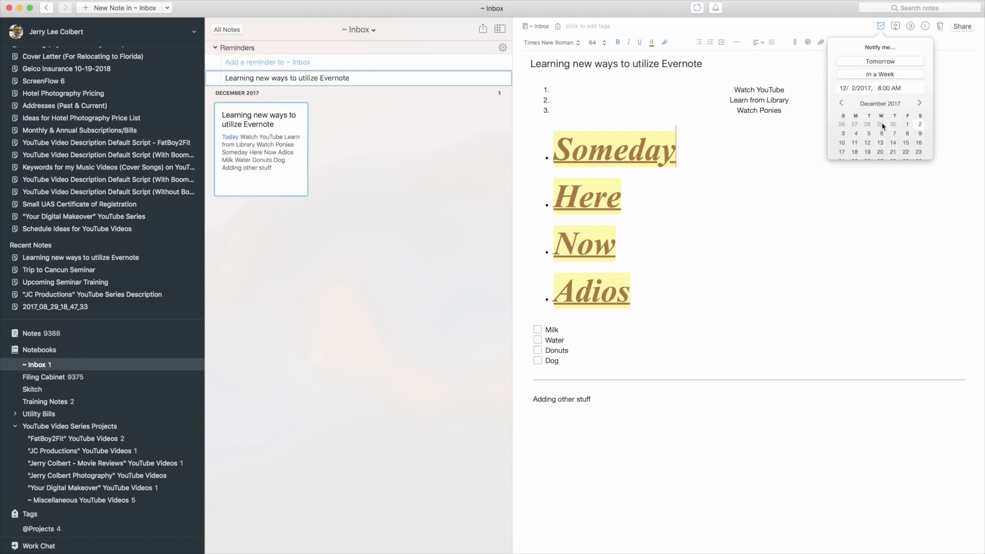
pyautogui.click(774, 166)
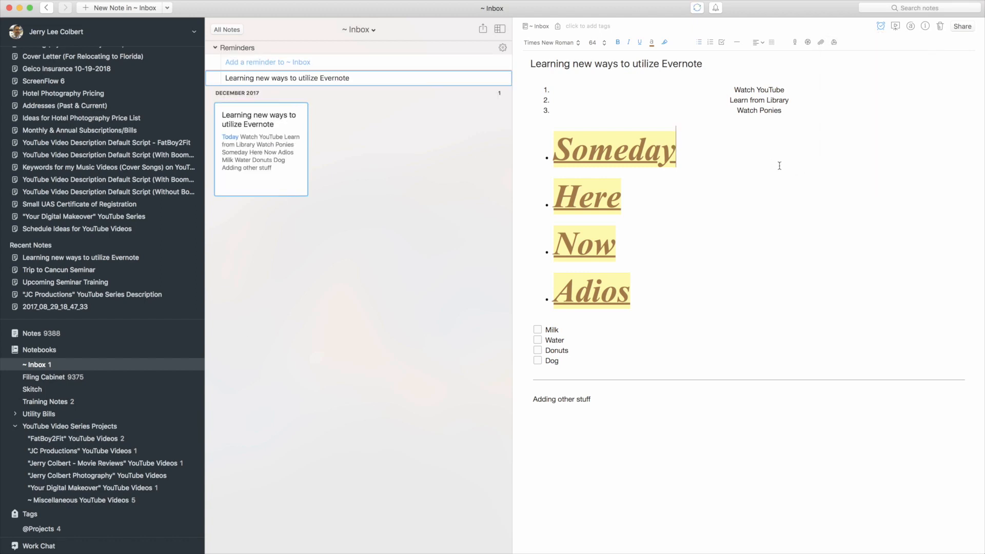
pyautogui.click(880, 26)
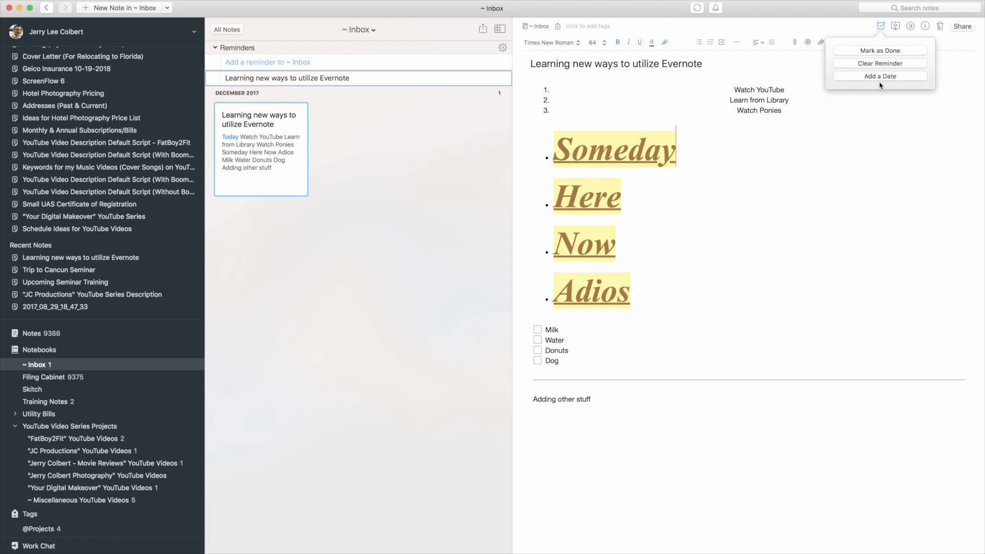
pyautogui.click(880, 64)
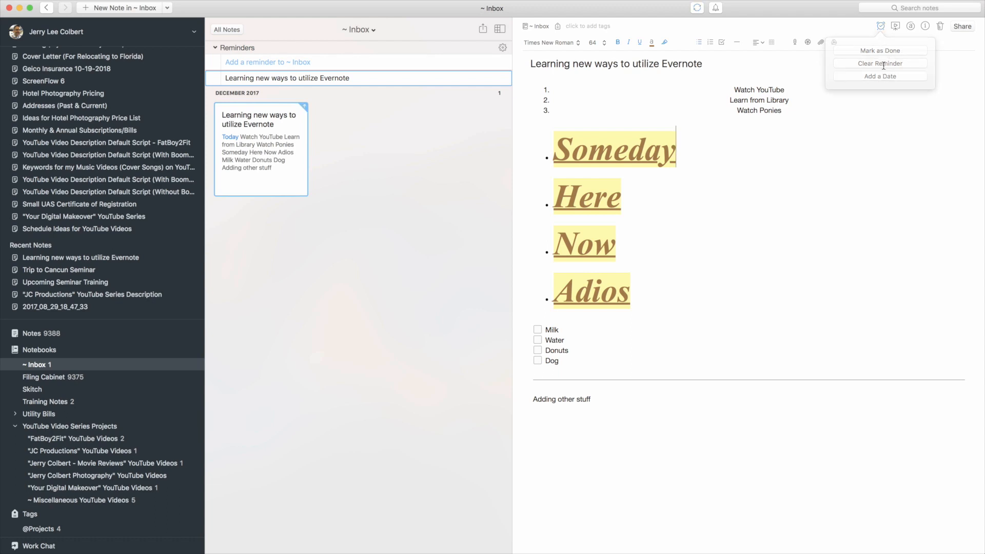
# - Show the note in presentation mode, dismiss the navigation tip, and exit the presentation
pyautogui.click(895, 26)
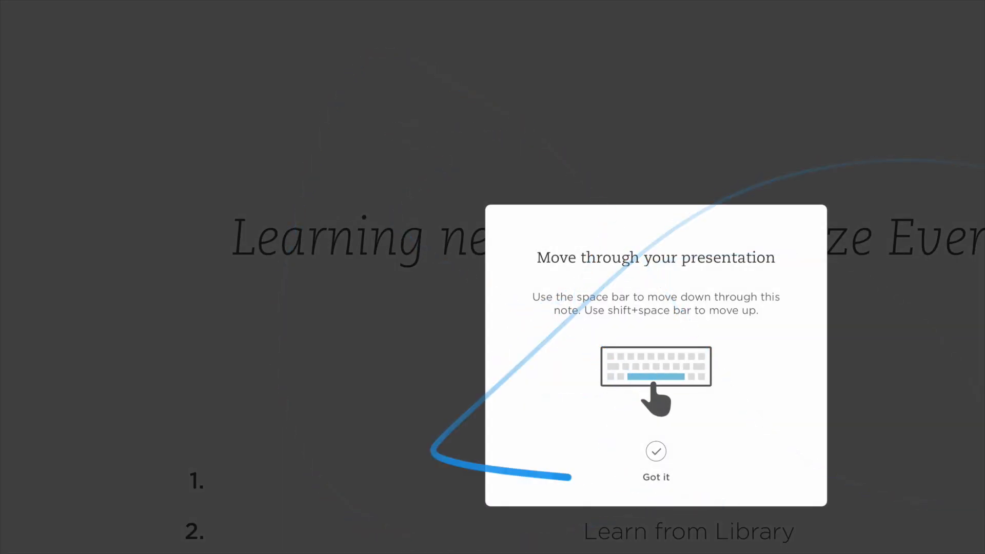
pyautogui.click(656, 451)
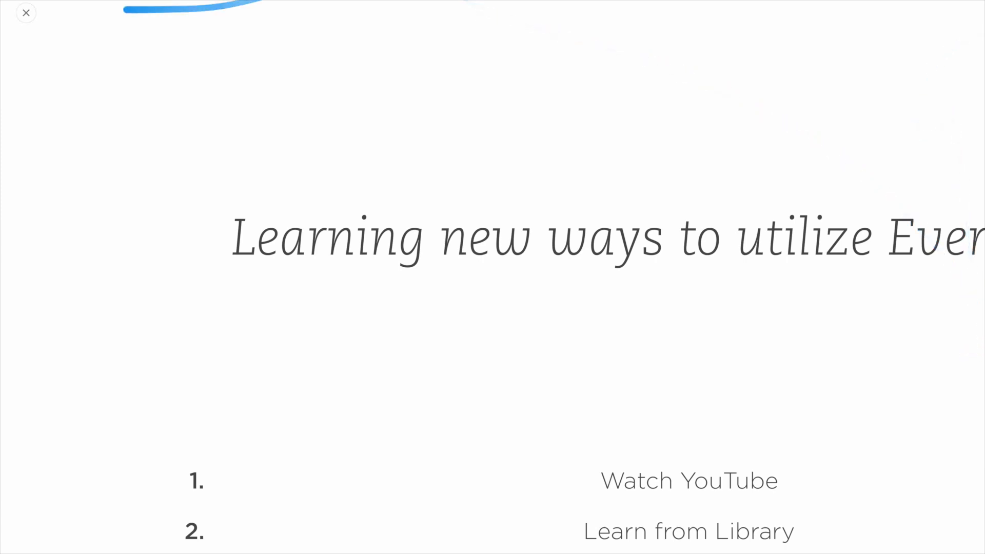
pyautogui.click(22, 16)
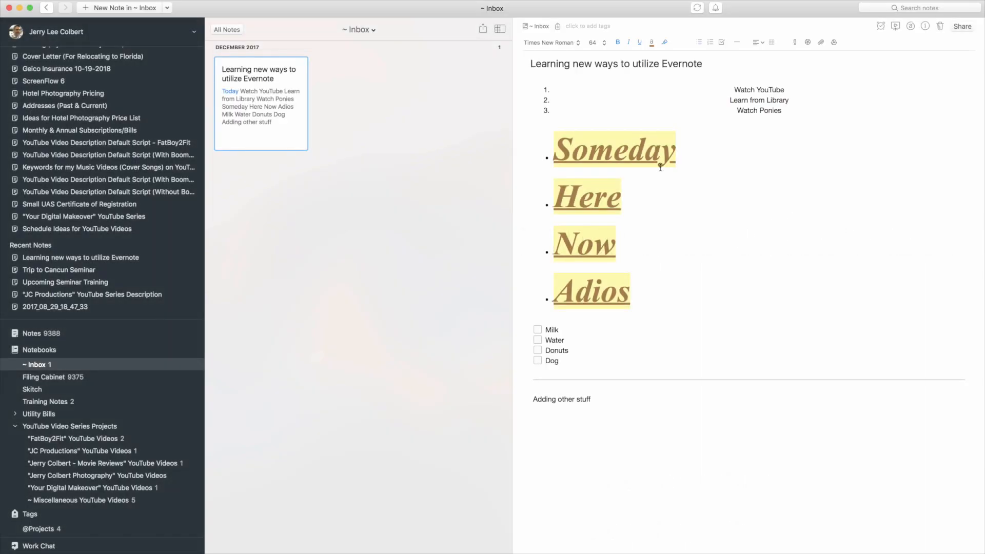
# - Open the entire note for annotation as a PDF and draw a large freehand scribble beside the bulleted list
pyautogui.click(911, 26)
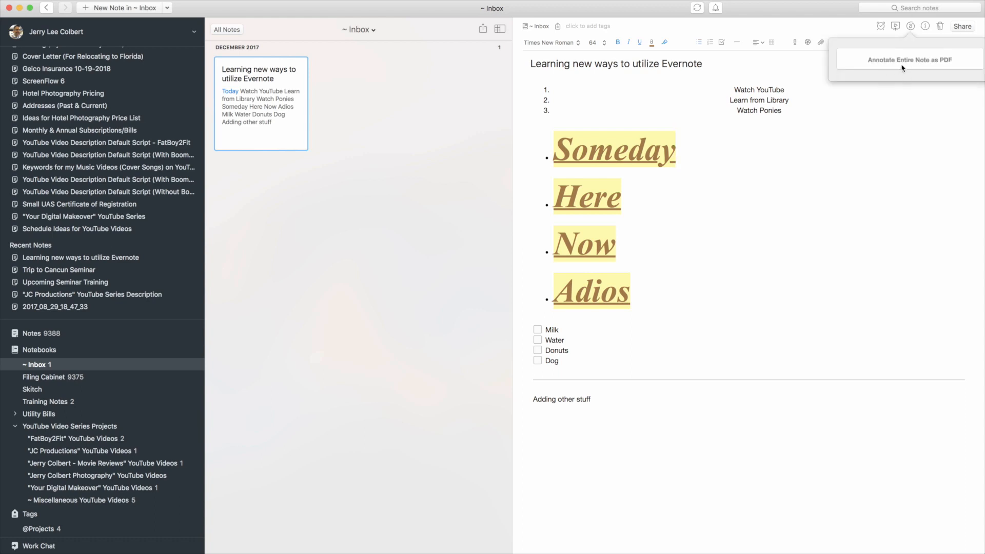
pyautogui.click(927, 65)
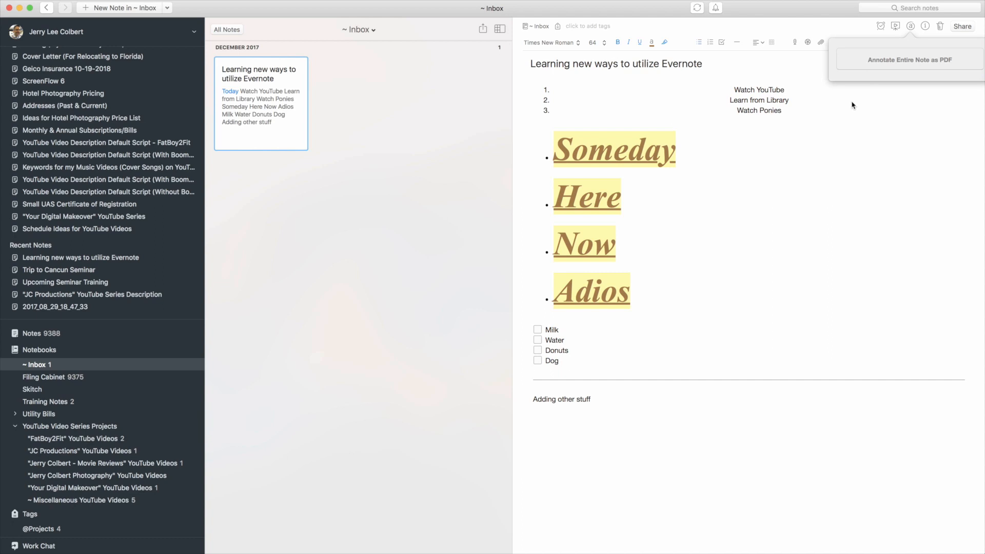
pyautogui.click(891, 60)
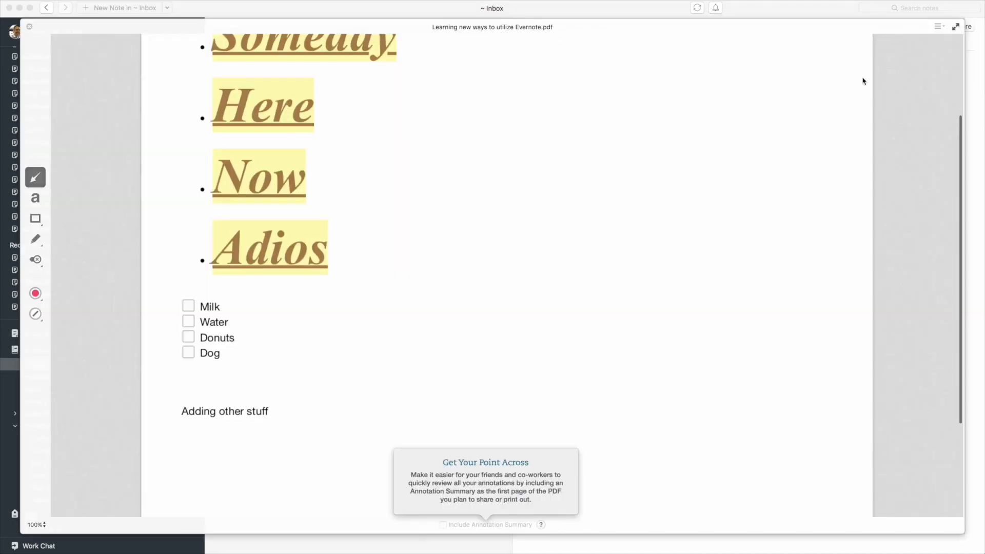
pyautogui.scroll(4, 410, 231)
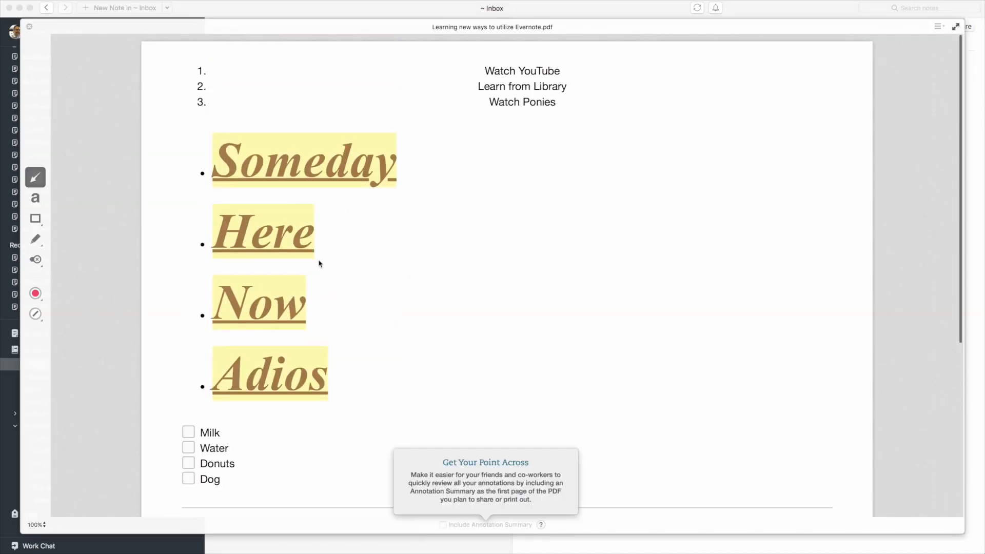
pyautogui.click(35, 239)
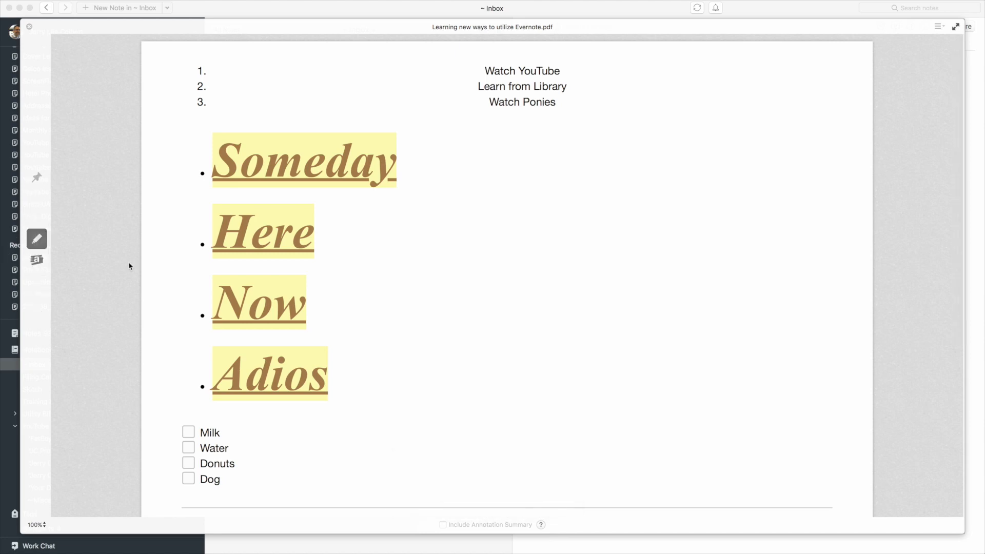
pyautogui.moveTo(420, 260)
pyautogui.mouseDown()
pyautogui.moveTo(462, 279)
pyautogui.moveTo(451, 300)
pyautogui.moveTo(543, 290)
pyautogui.moveTo(763, 294)
pyautogui.moveTo(572, 461)
pyautogui.mouseUp()
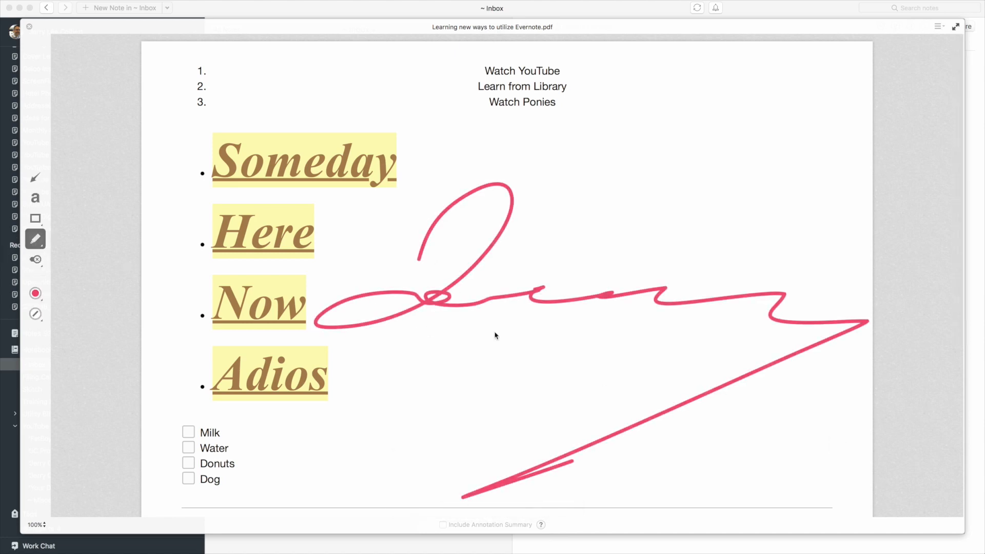
# - Add the text annotation "khkjkj" above the scribble and draw an arrow pointing to "Someday"
pyautogui.click(35, 199)
pyautogui.click(502, 162)
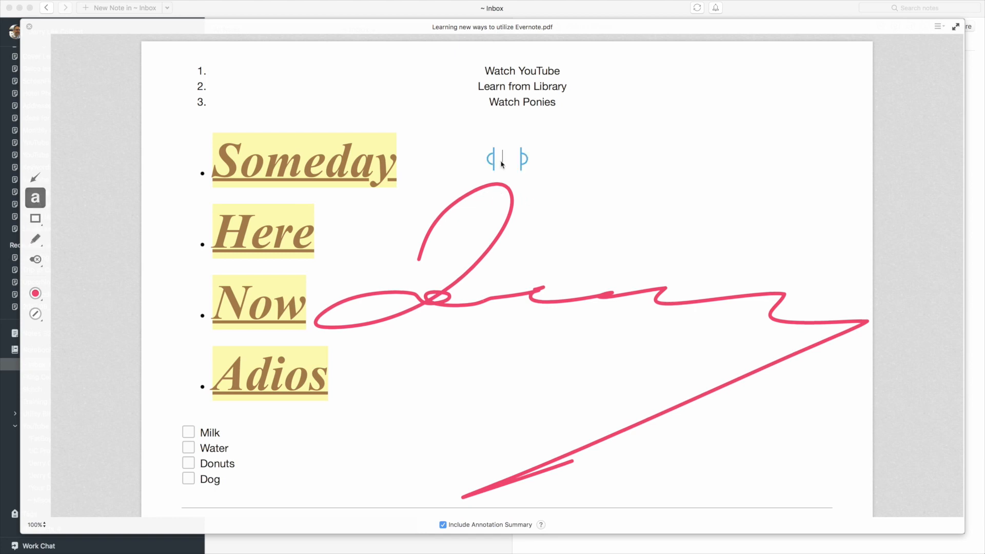
pyautogui.write('khkjkj')
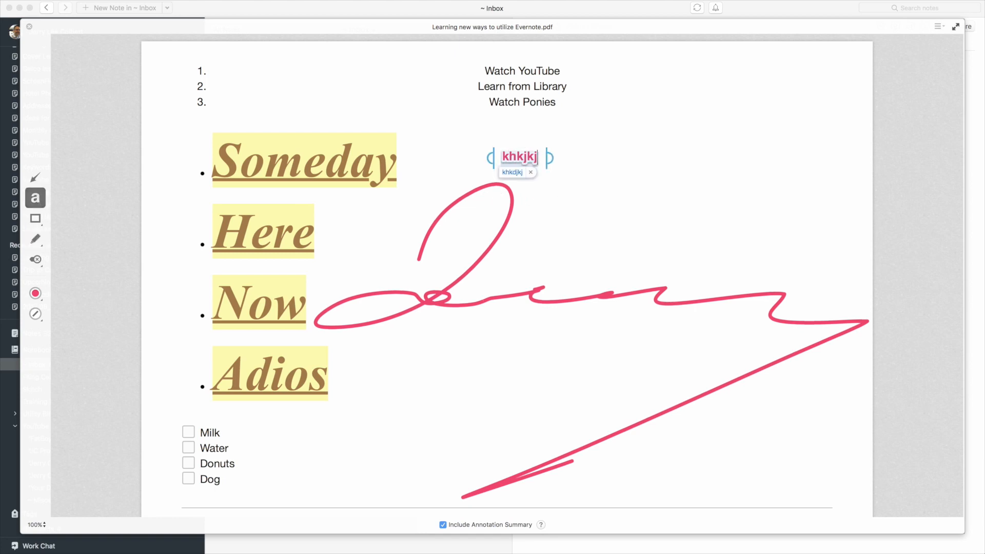
pyautogui.click(543, 250)
pyautogui.click(35, 177)
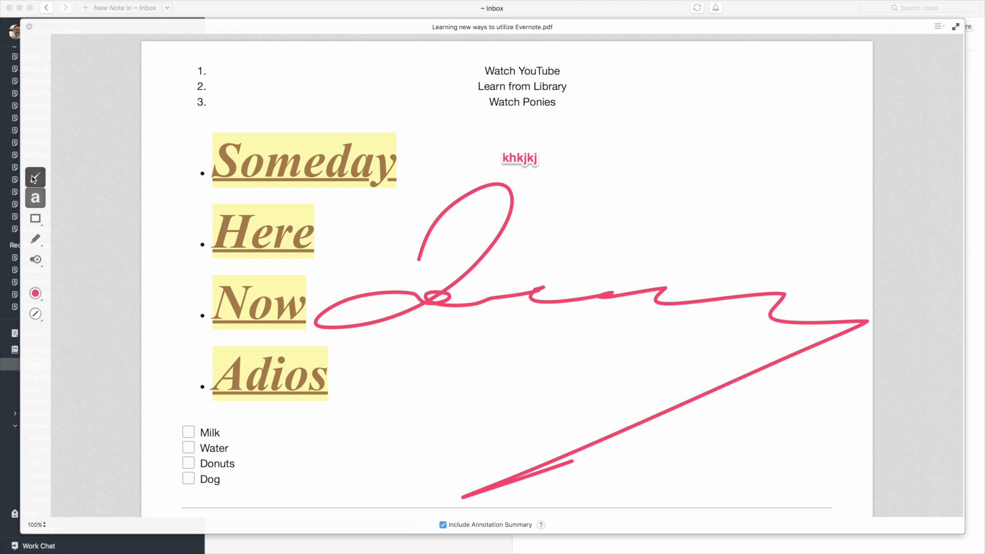
pyautogui.moveTo(497, 117); pyautogui.dragTo(367, 188)
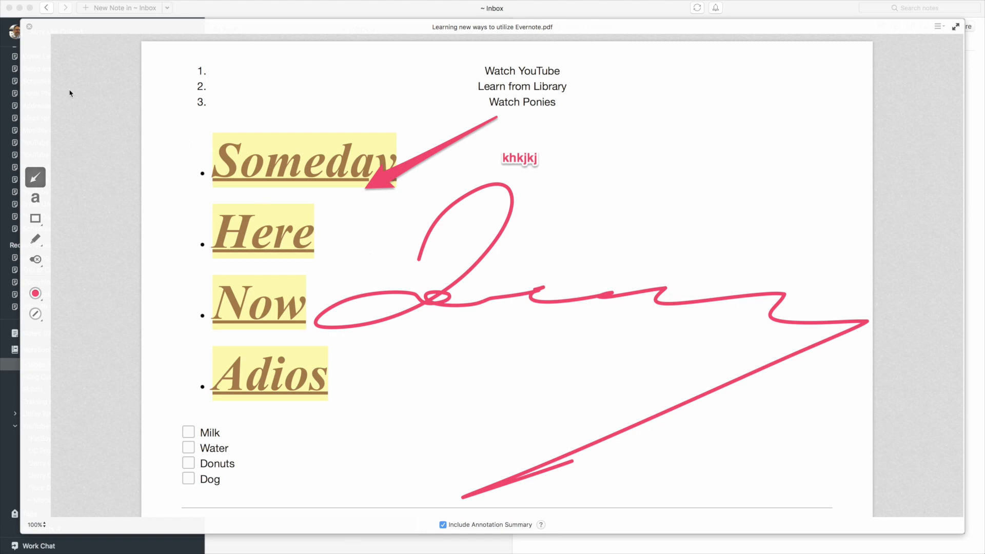
# - Close the PDF annotation editor and compare the original note with its annotated copy, including the annotation summary
pyautogui.click(29, 27)
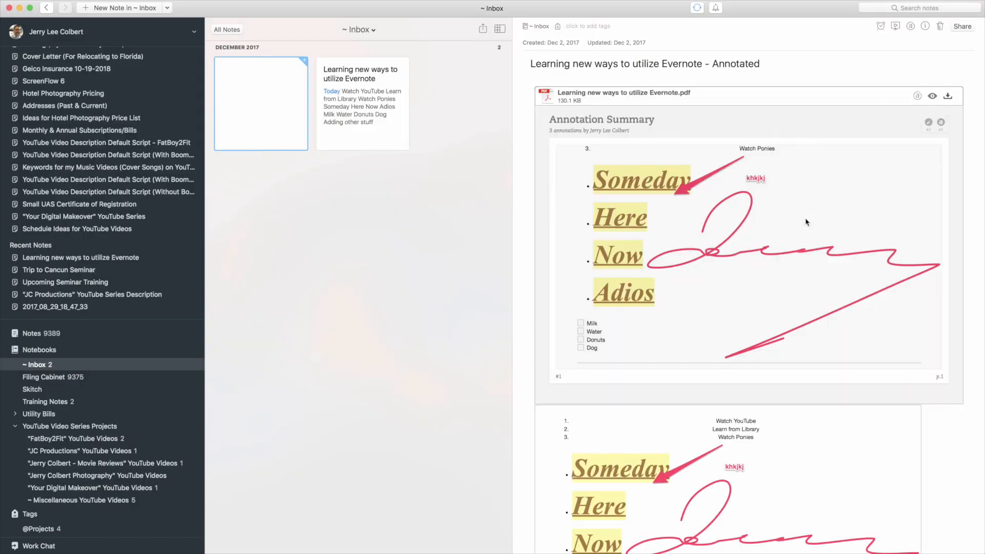
pyautogui.click(368, 113)
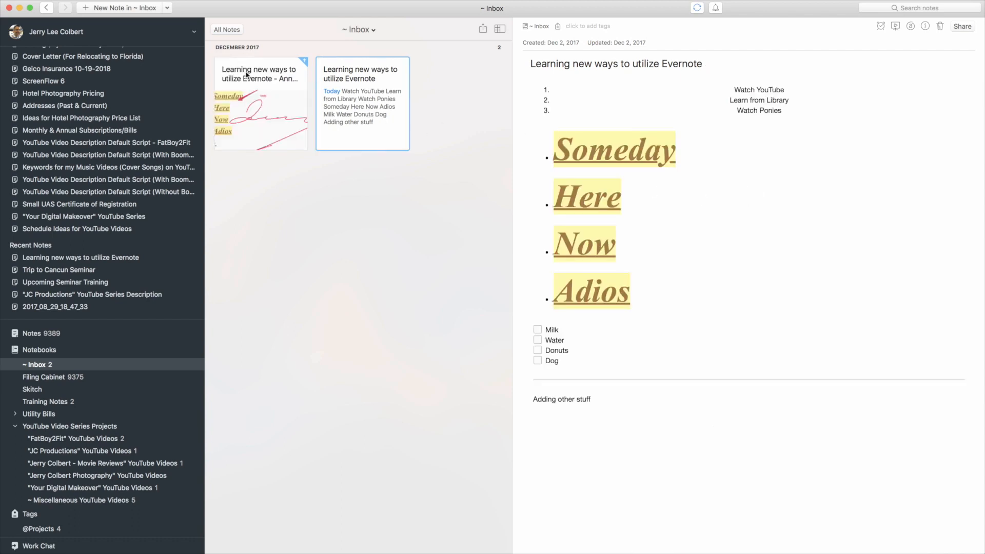
pyautogui.click(247, 75)
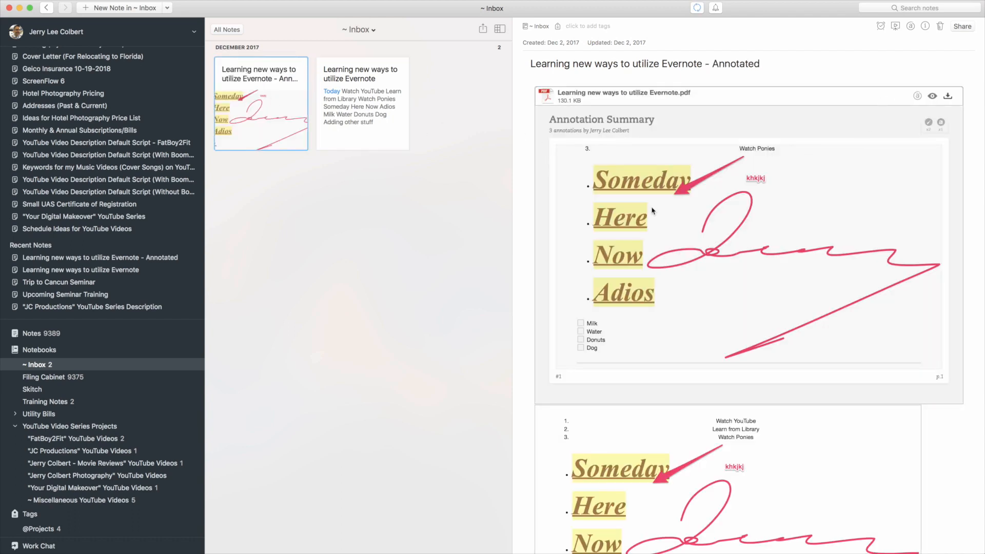
pyautogui.scroll(-5, 686, 326)
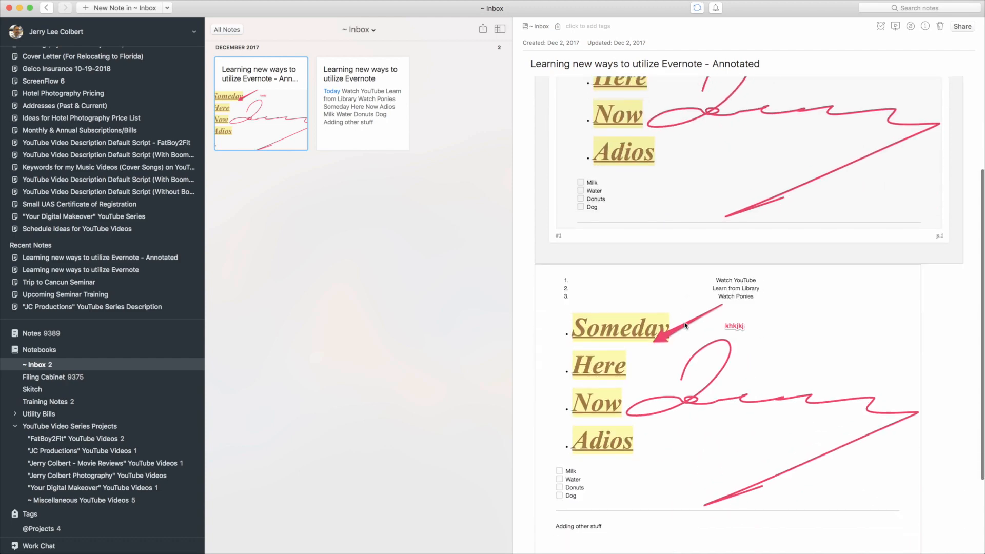
pyautogui.scroll(-3, 685, 325)
pyautogui.scroll(6, 685, 325)
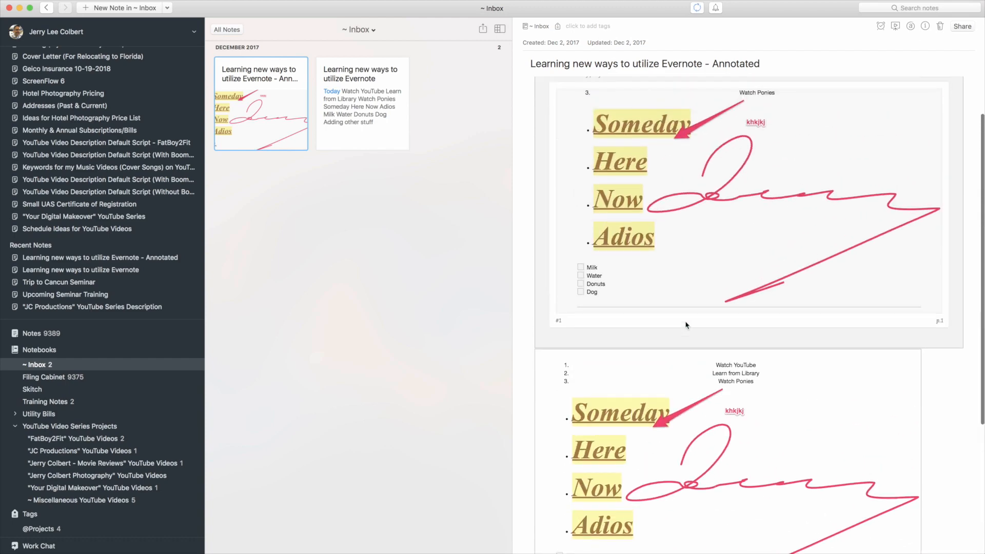
pyautogui.scroll(2, 686, 325)
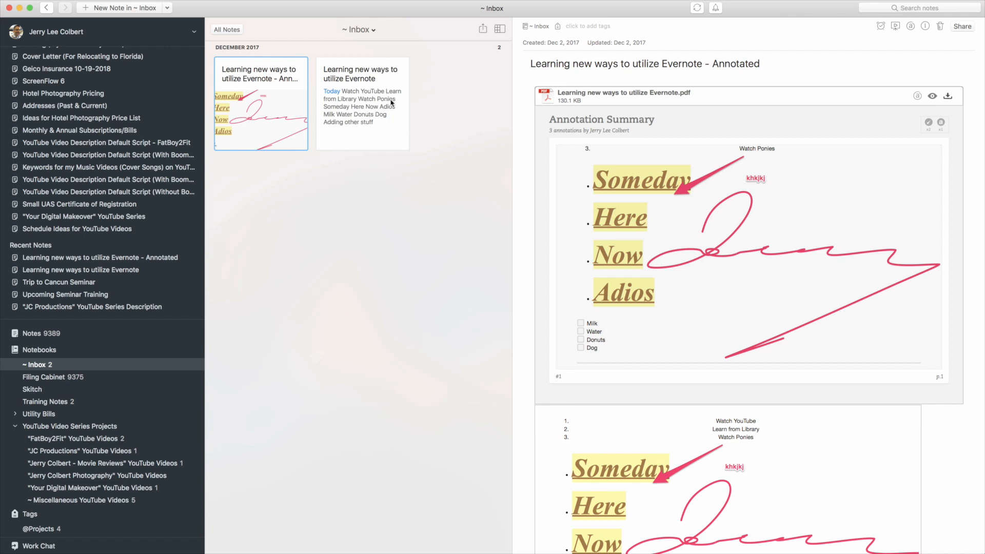
# - Create a new note in ~ Inbox and insert Evernote_Episode_3.png into it from the Downloads folder in Finder
pyautogui.click(122, 9)
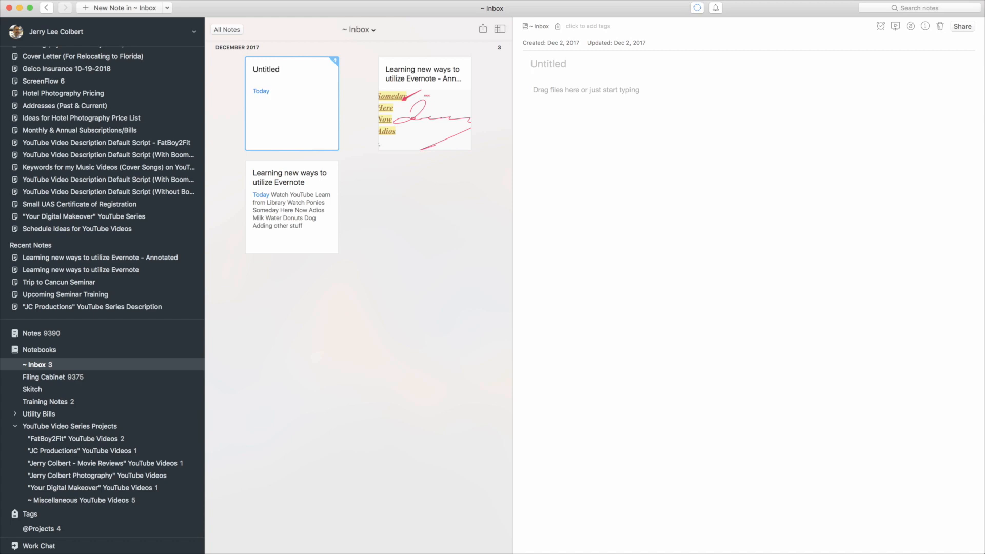
pyautogui.press('super+Tab')
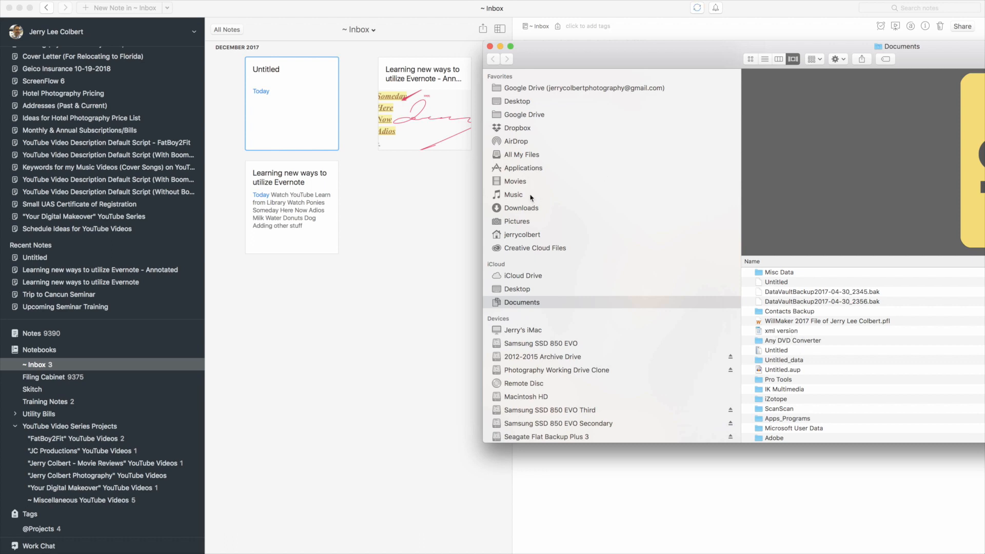
pyautogui.click(522, 208)
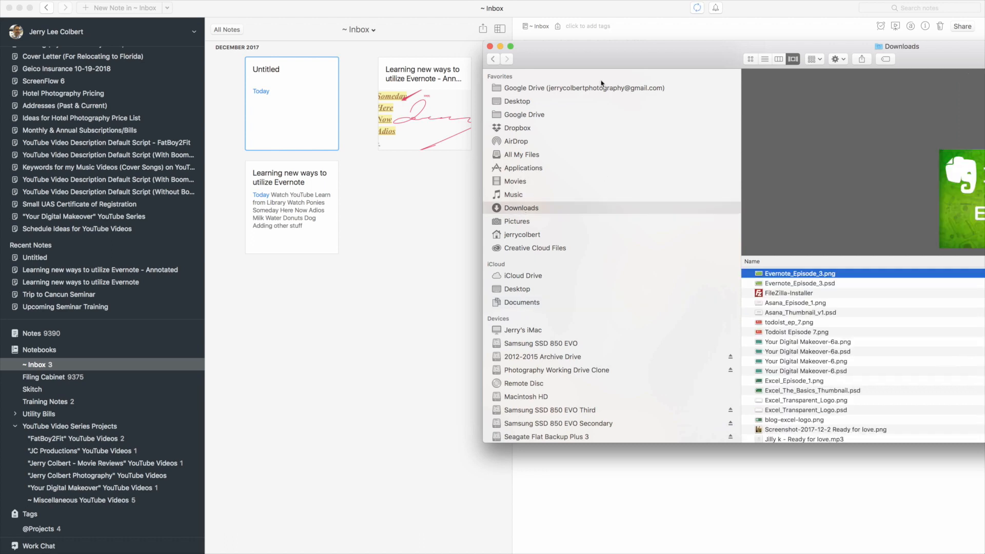
pyautogui.moveTo(581, 56); pyautogui.dragTo(256, 268)
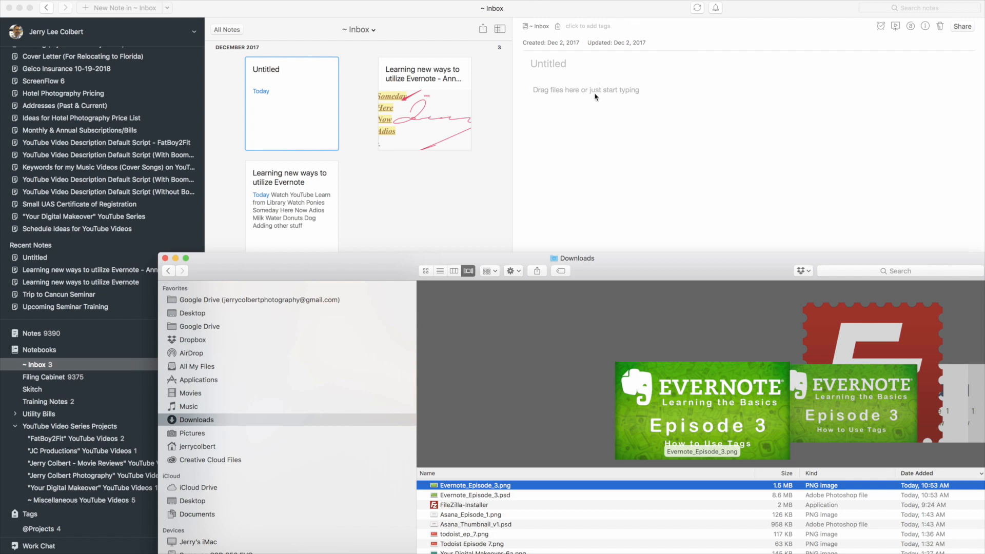
pyautogui.moveTo(473, 490); pyautogui.dragTo(641, 144)
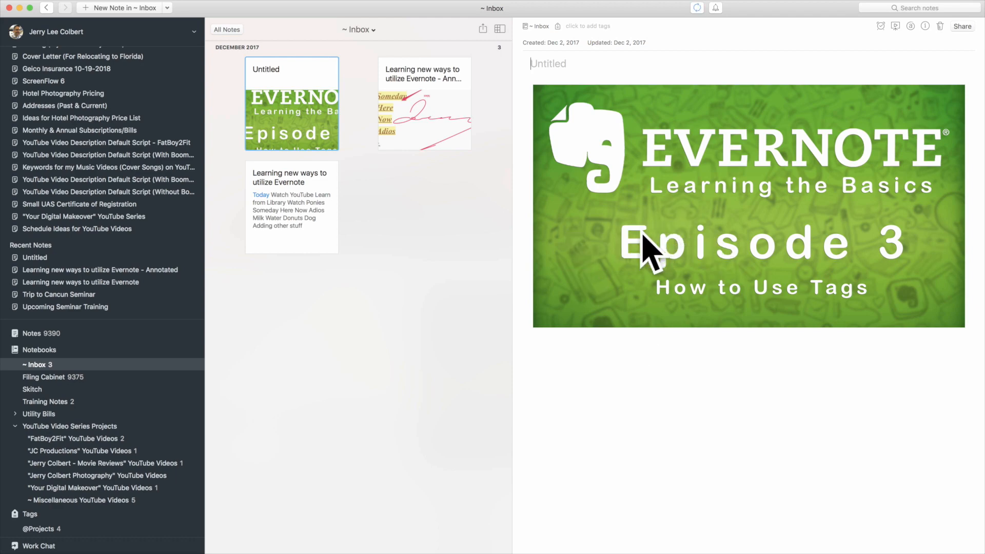
# - Remove the Evernote Episode 3 image from the untitled note and synchronize the account
pyautogui.click(575, 351)
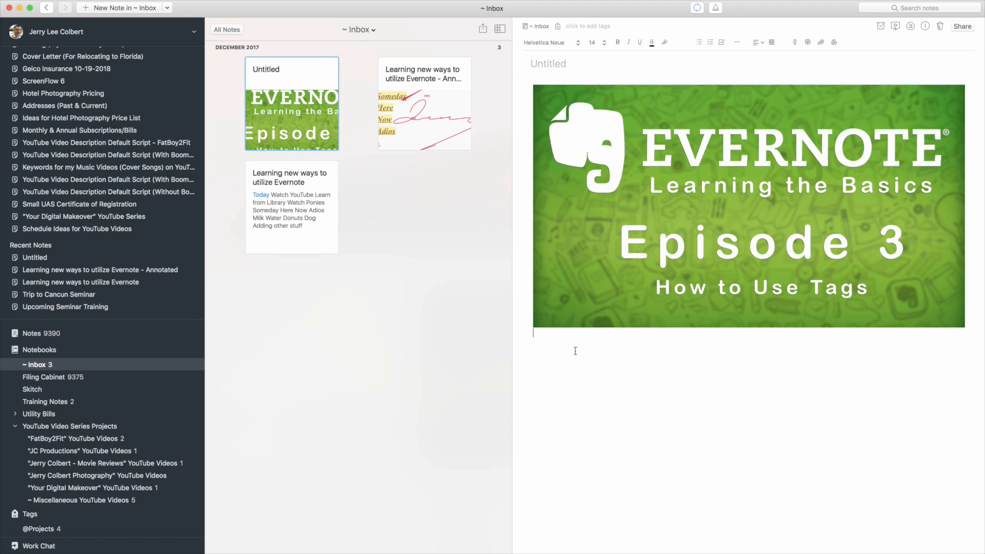
pyautogui.press('BackSpace')
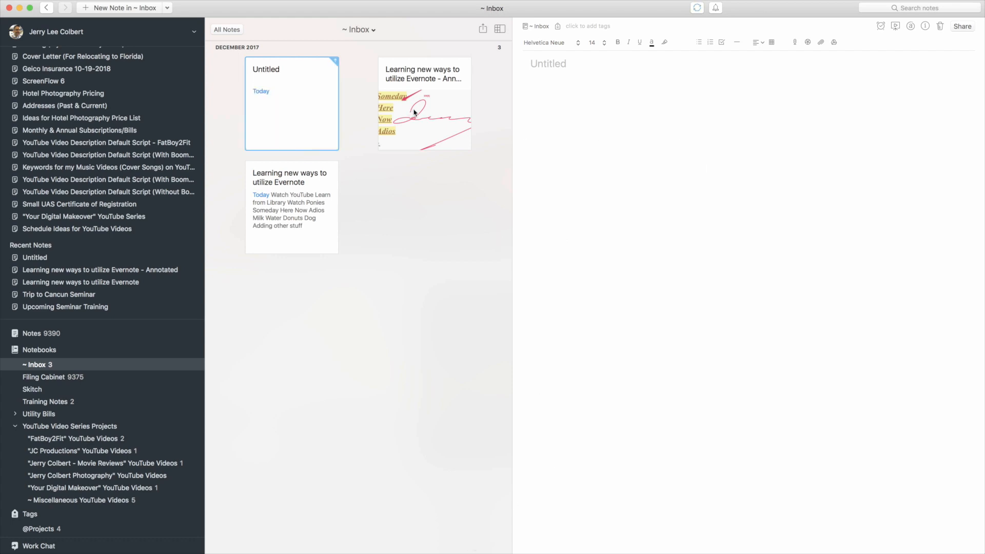
pyautogui.click(697, 8)
# - Delete the untitled note, the annotated copy and the original "Learning new ways to utilize Evernote" note from ~ Inbox
pyautogui.click(430, 119)
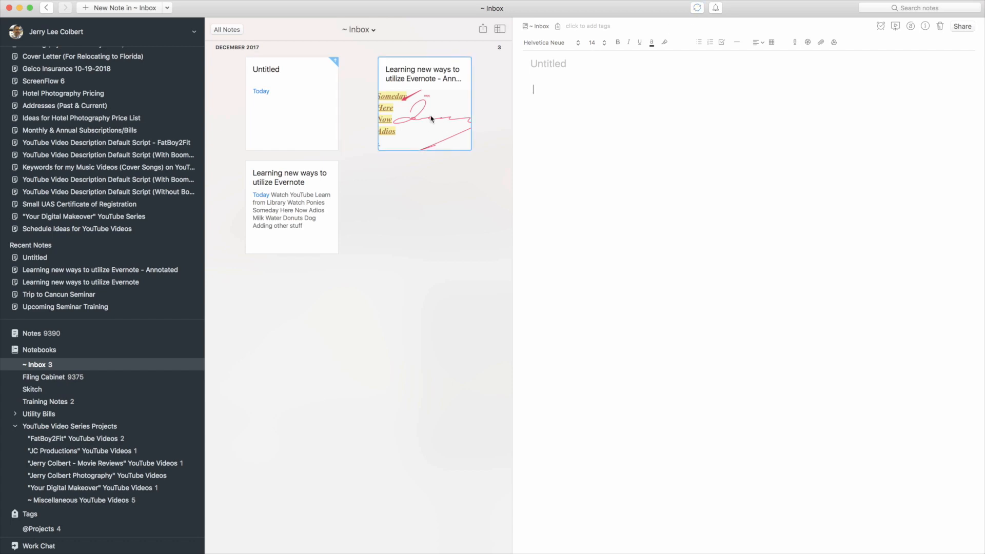
pyautogui.click(303, 204)
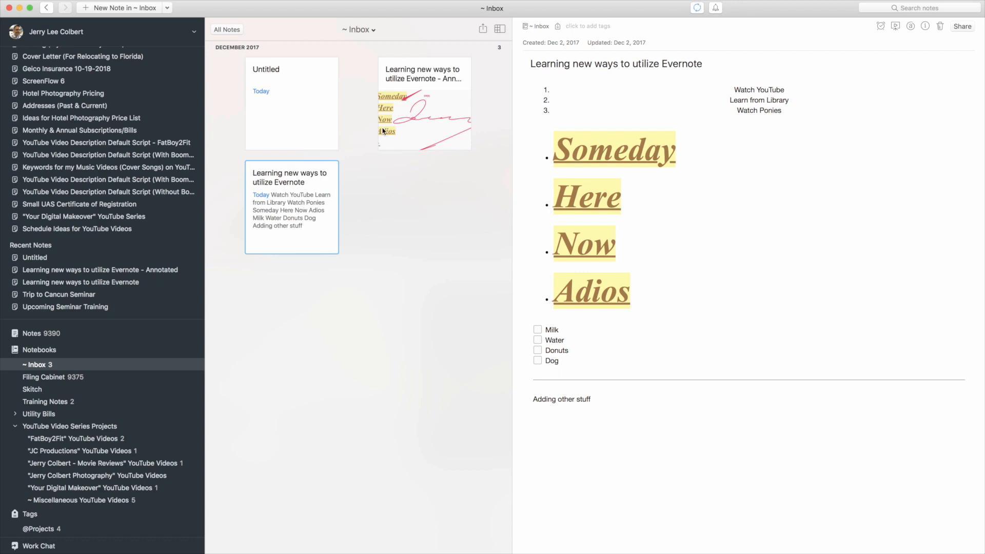
pyautogui.scroll(-10, 131, 226)
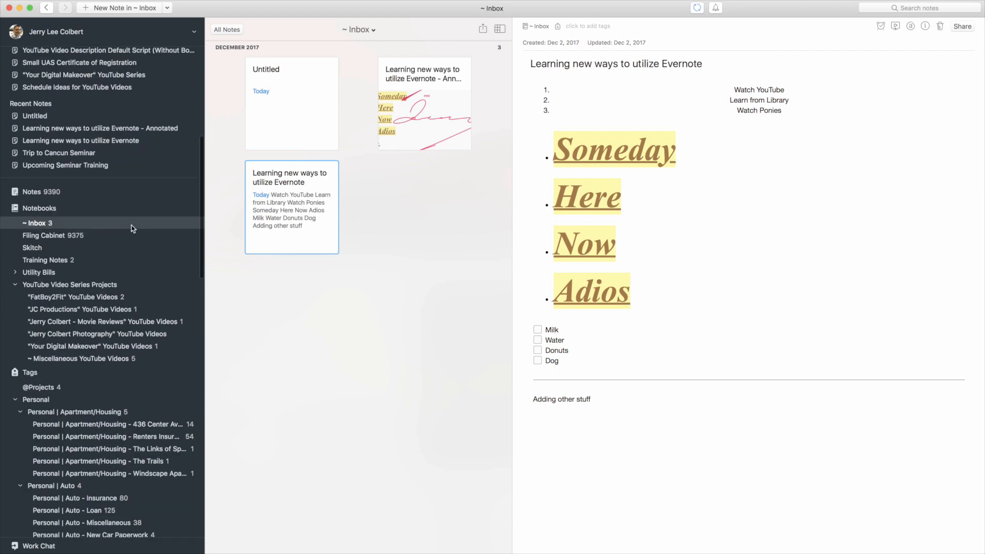
pyautogui.scroll(-15, 131, 225)
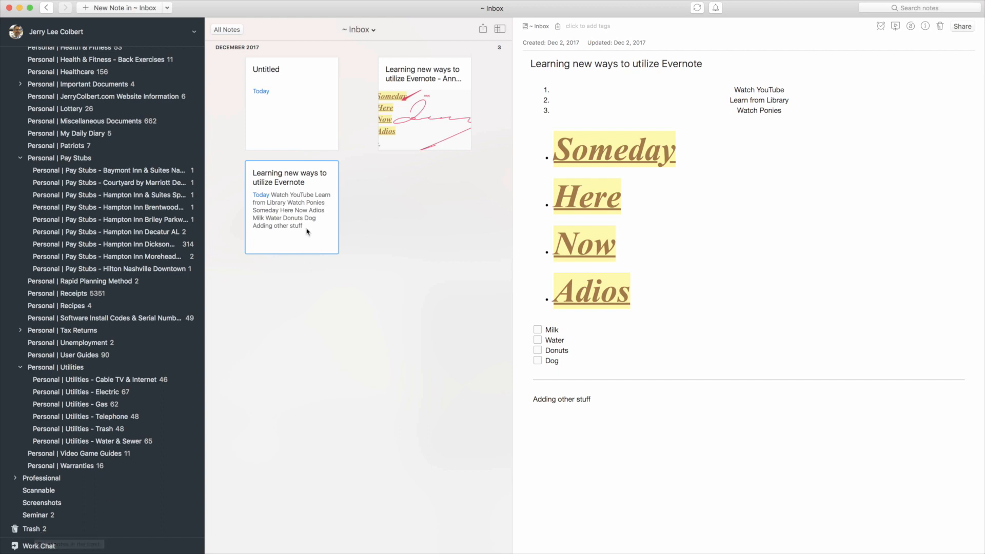
pyautogui.click(311, 127)
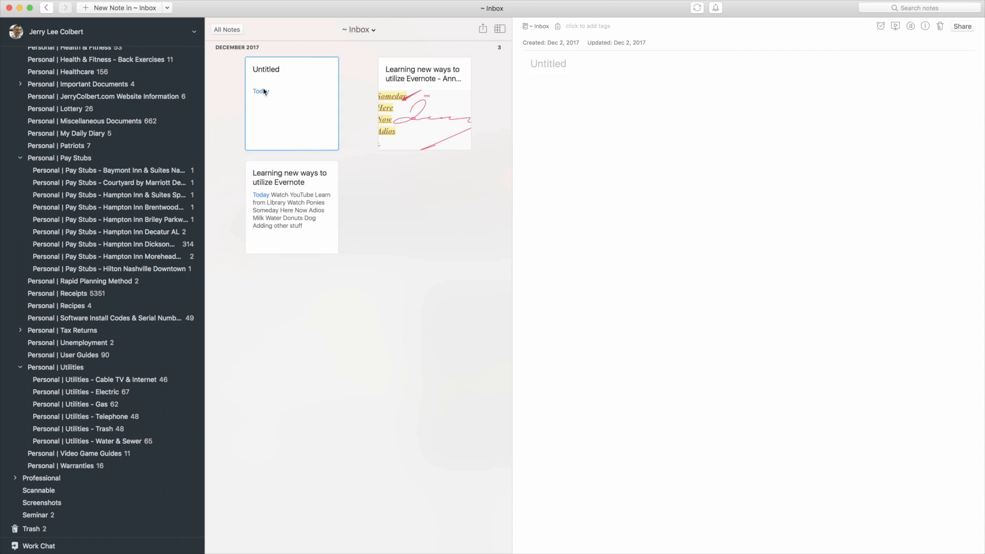
pyautogui.rightClick(298, 100)
pyautogui.click(345, 324)
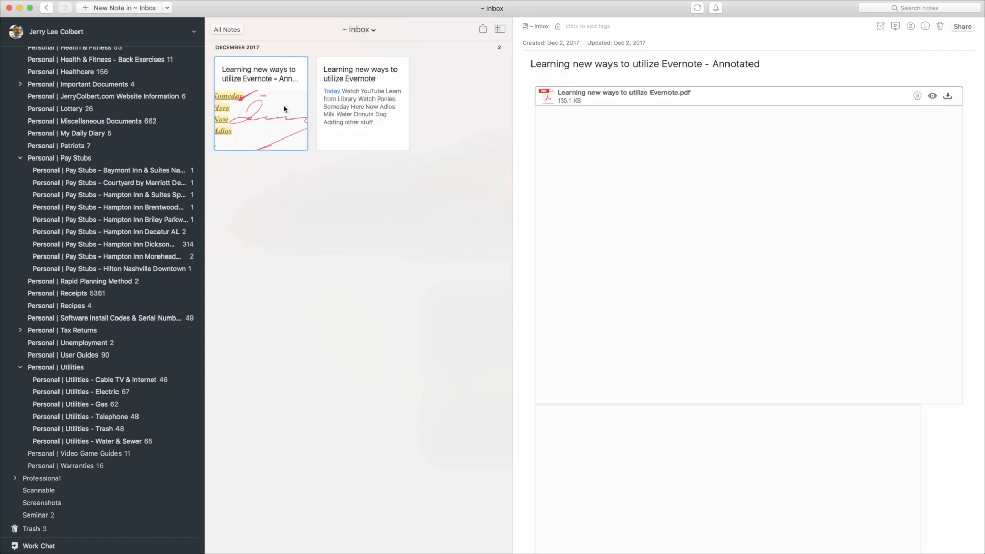
pyautogui.rightClick(283, 109)
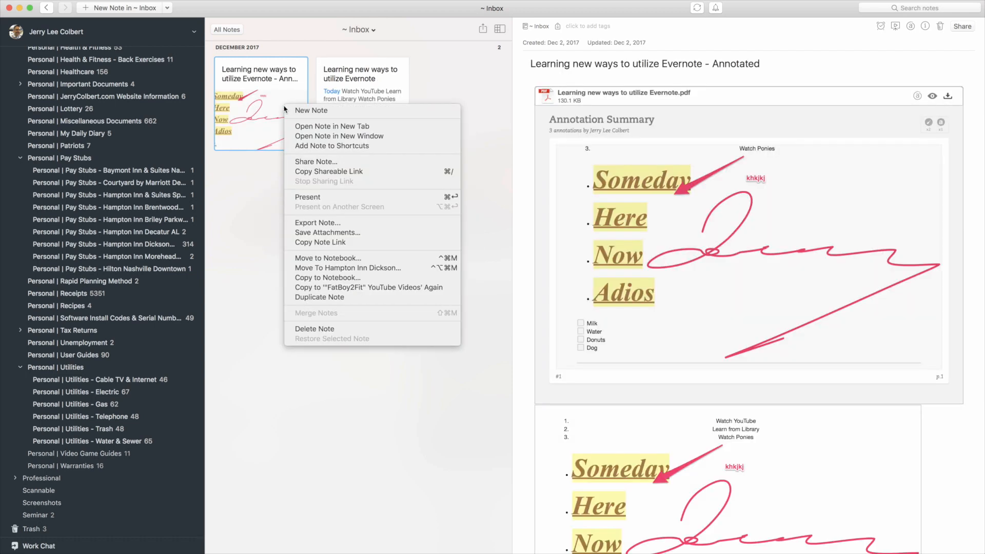
pyautogui.click(316, 331)
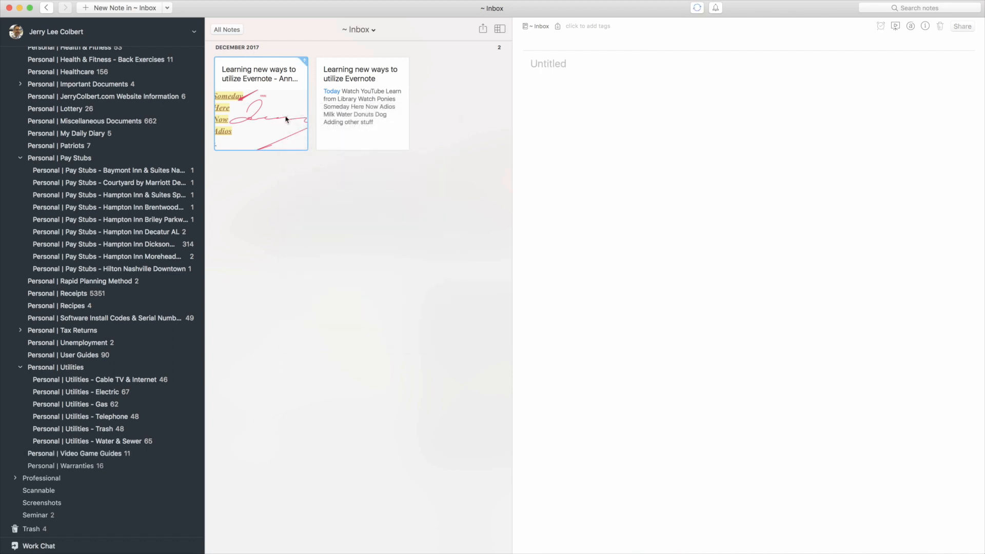
pyautogui.rightClick(263, 98)
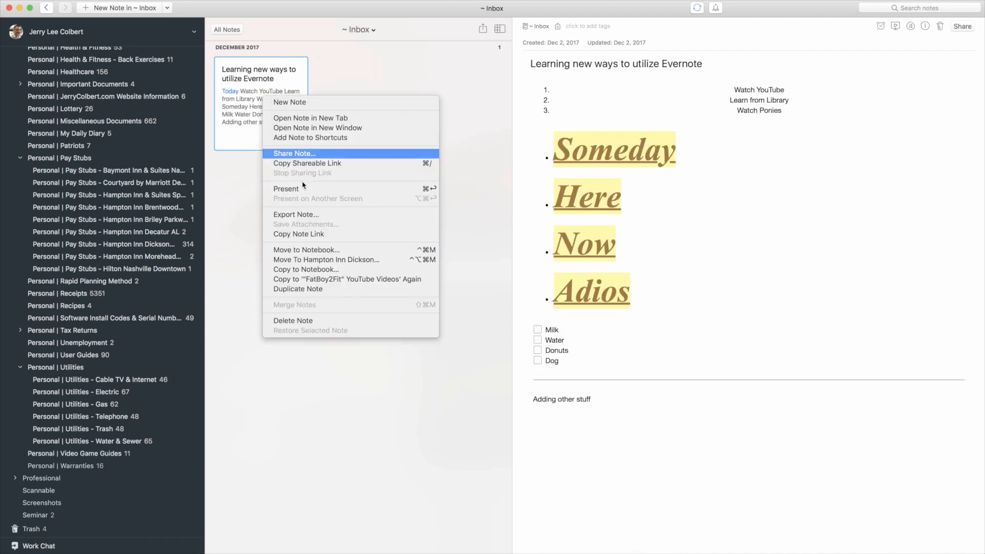
pyautogui.click(314, 321)
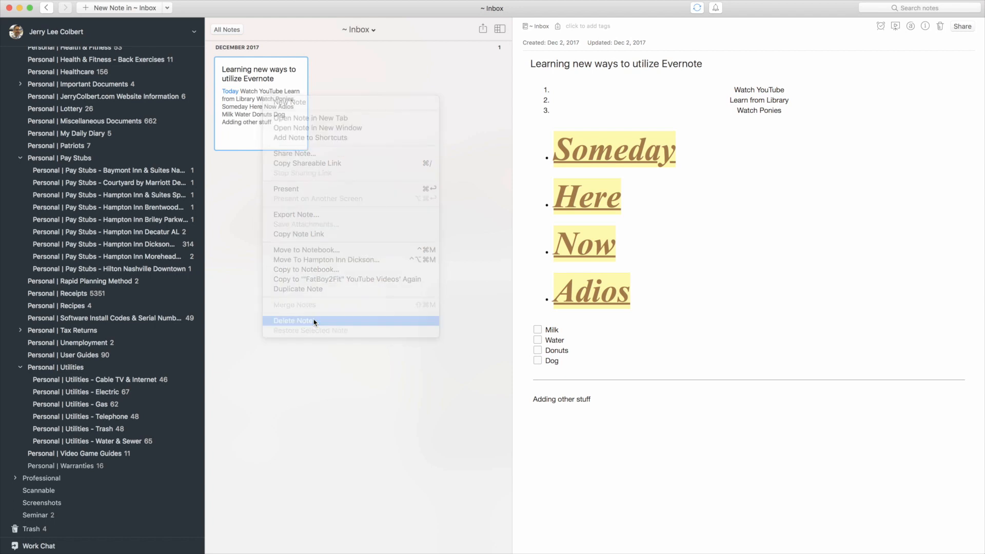
# - Empty the Trash, permanently deleting all its notes, and return to the ~ Inbox notebook
pyautogui.click(31, 529)
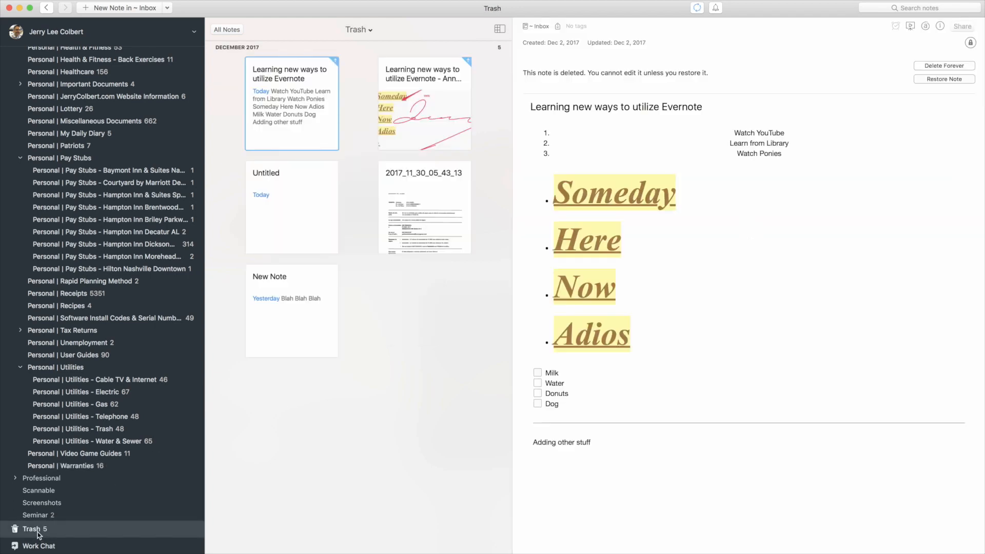
pyautogui.rightClick(38, 531)
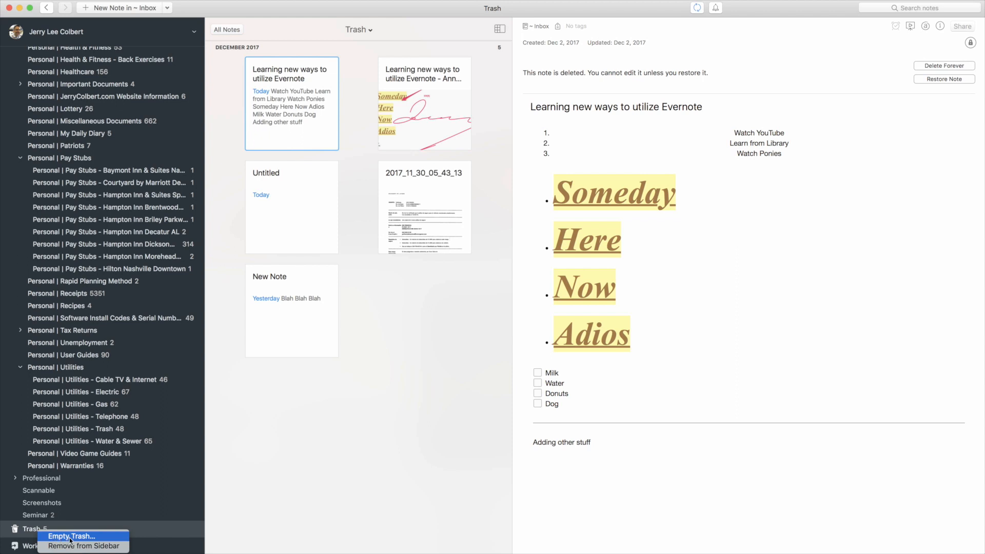
pyautogui.click(71, 536)
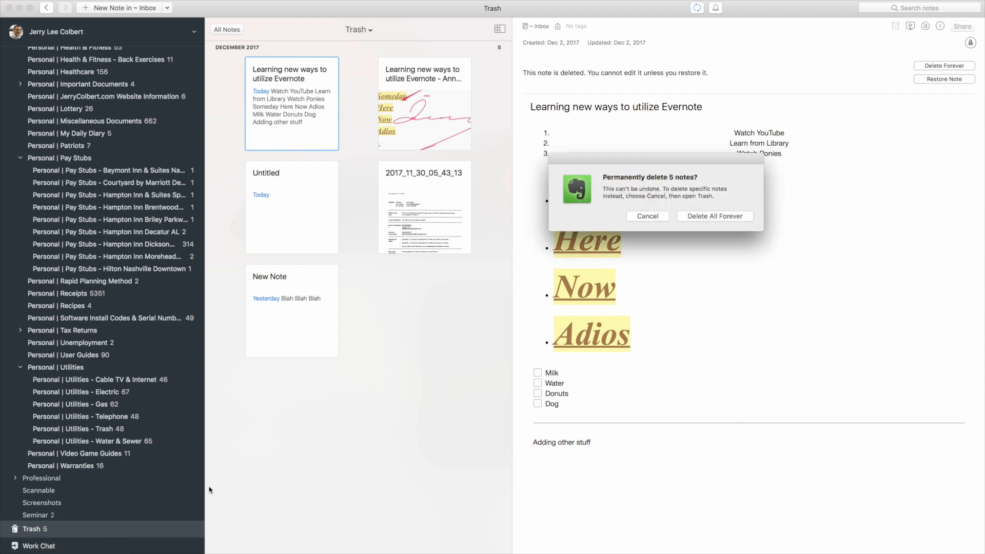
pyautogui.click(713, 217)
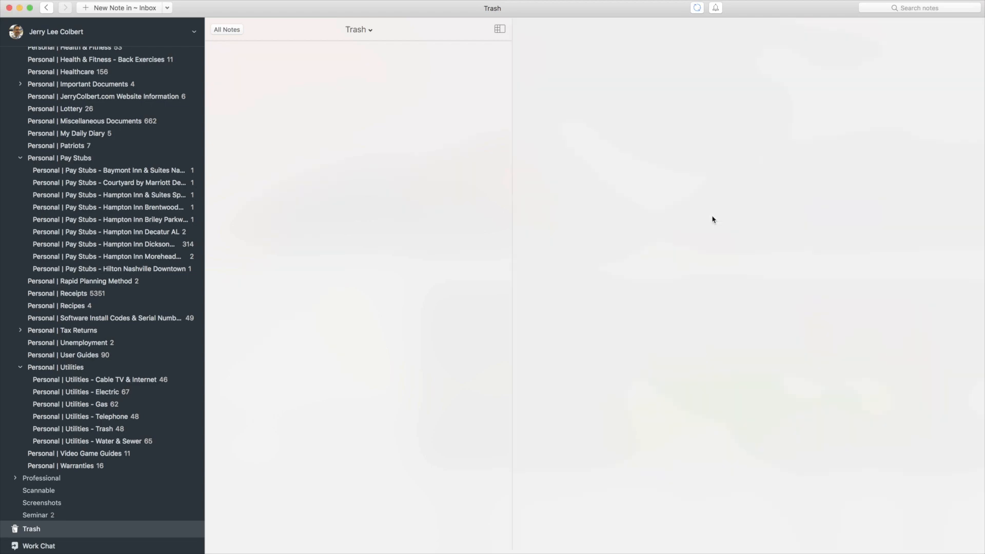
pyautogui.scroll(20, 135, 186)
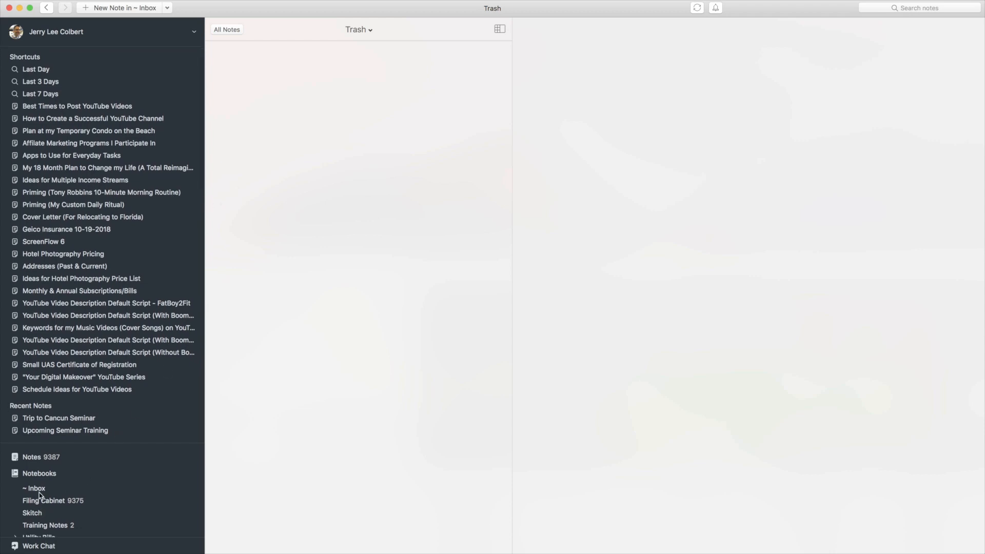
pyautogui.click(39, 489)
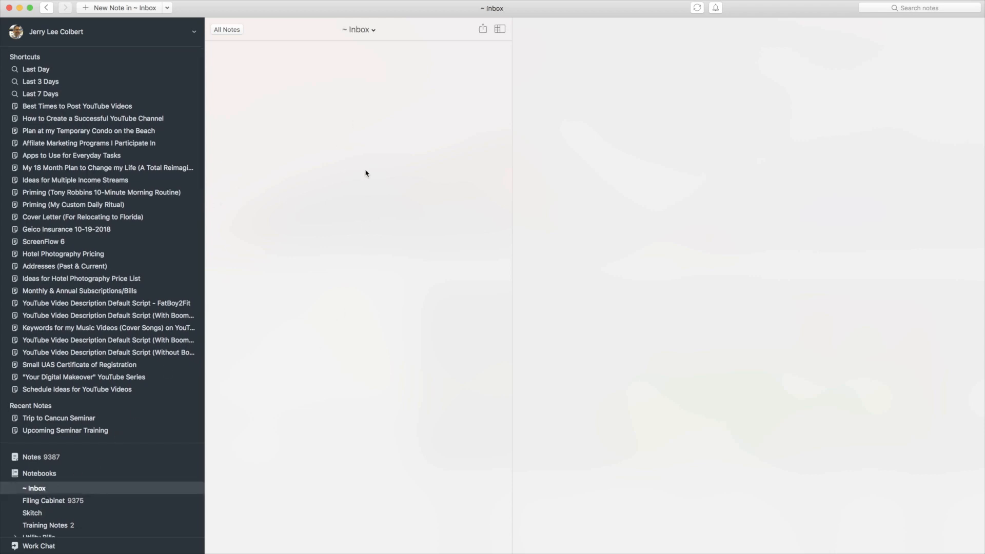